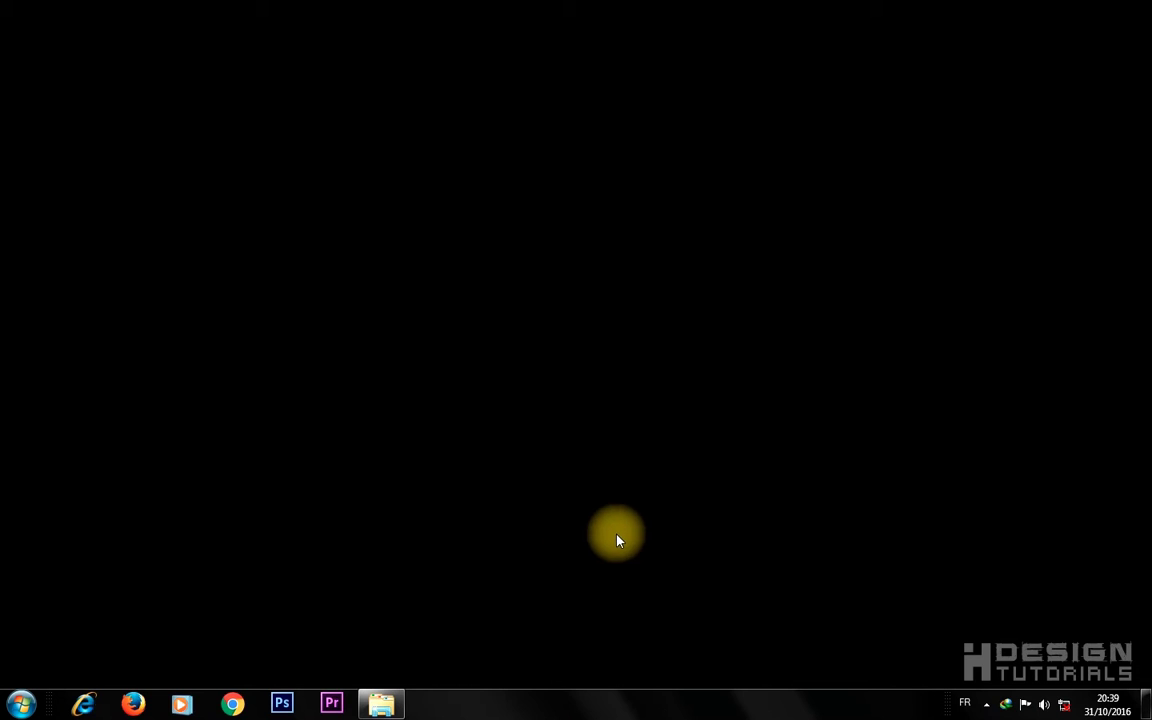
Step: Open Adobe Premiere Pro, start a new project and set its location to C:\video editing tutorial
click(333, 705)
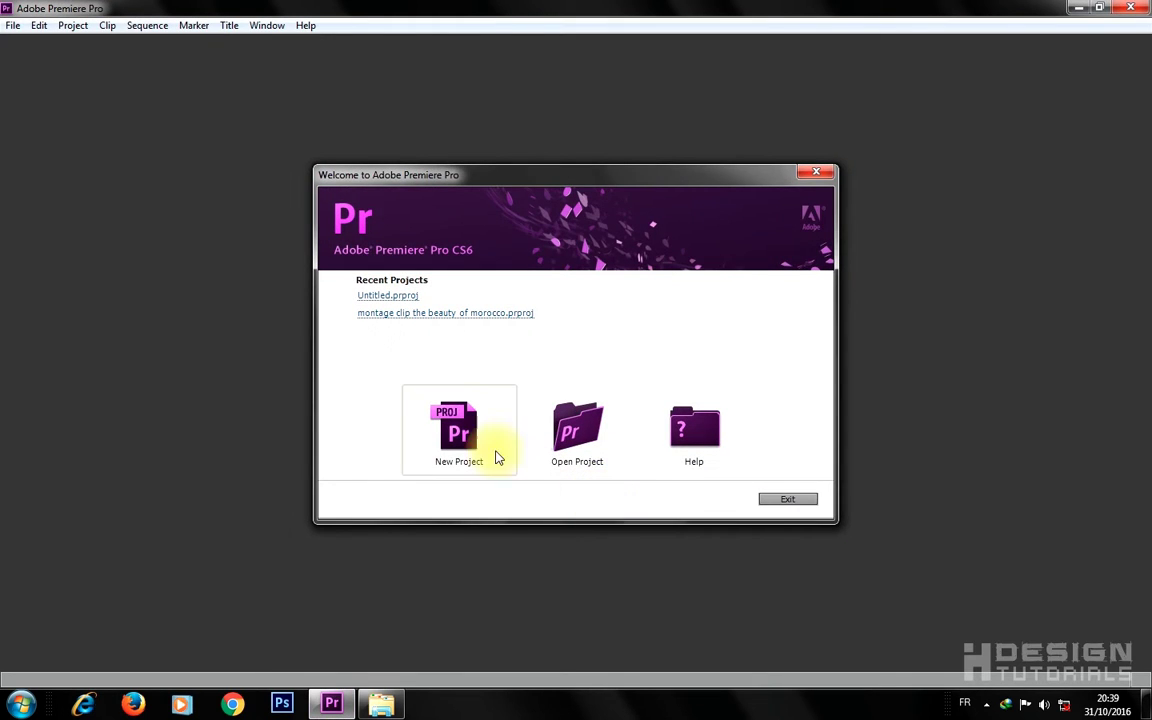
click(462, 430)
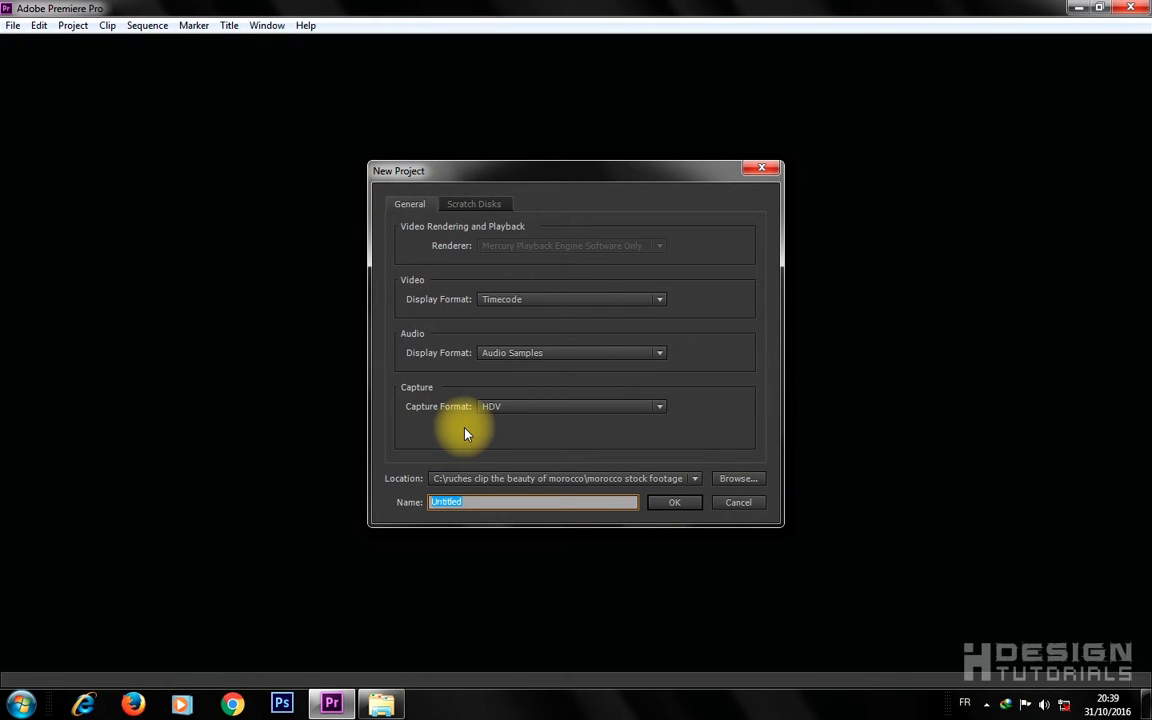
click(731, 481)
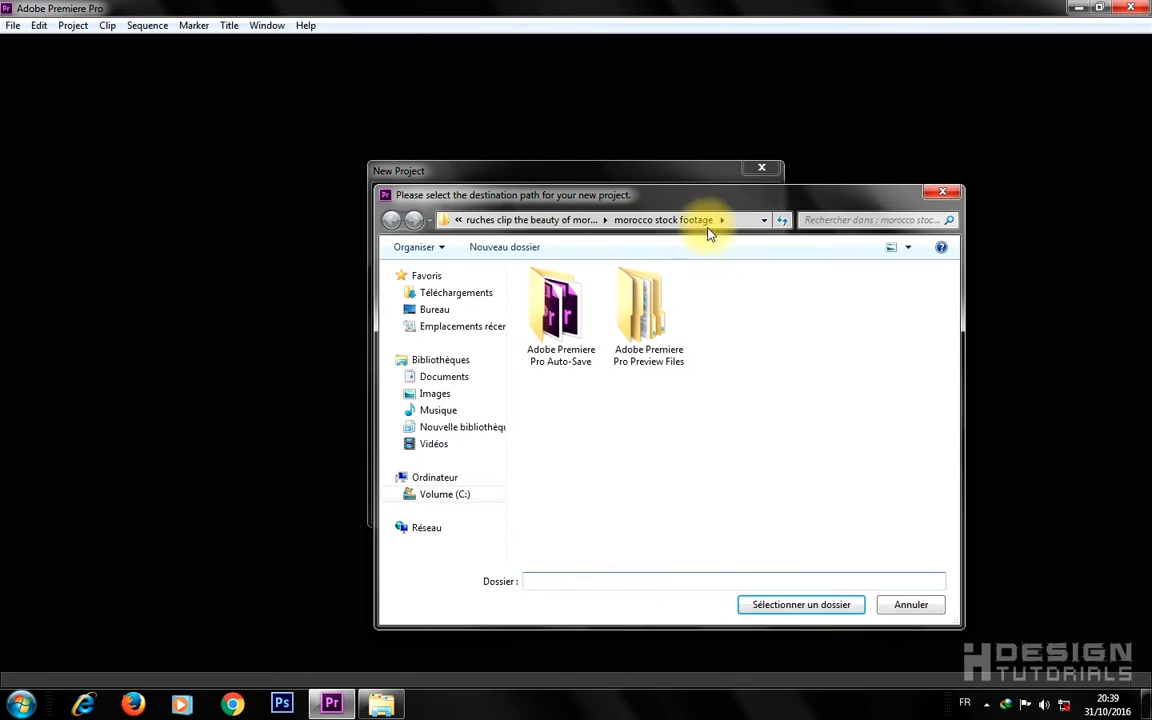
click(440, 494)
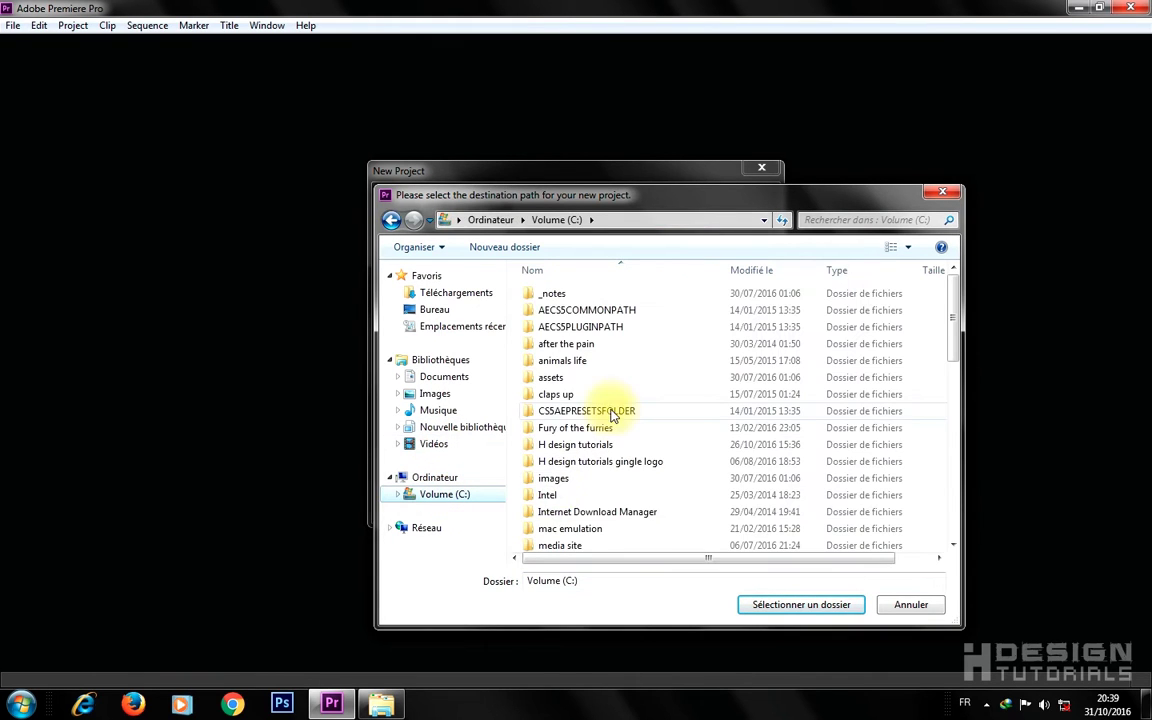
click(605, 426)
scroll(605, 427, down, 10)
click(590, 475)
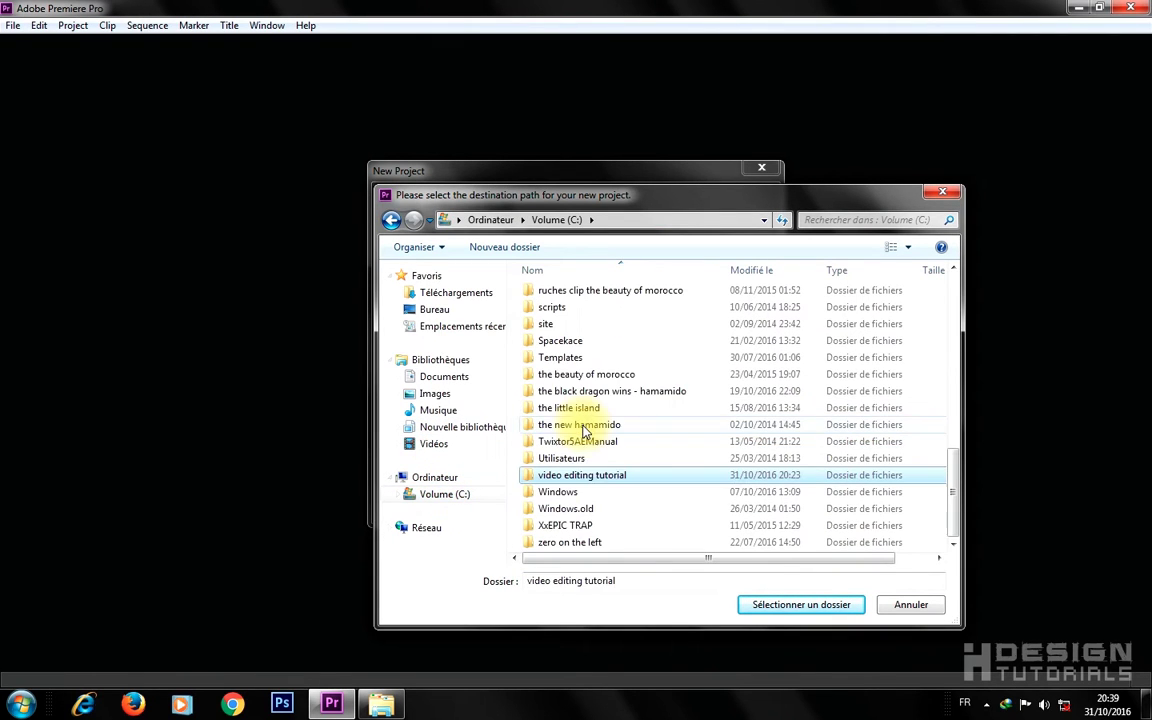
double_click(595, 477)
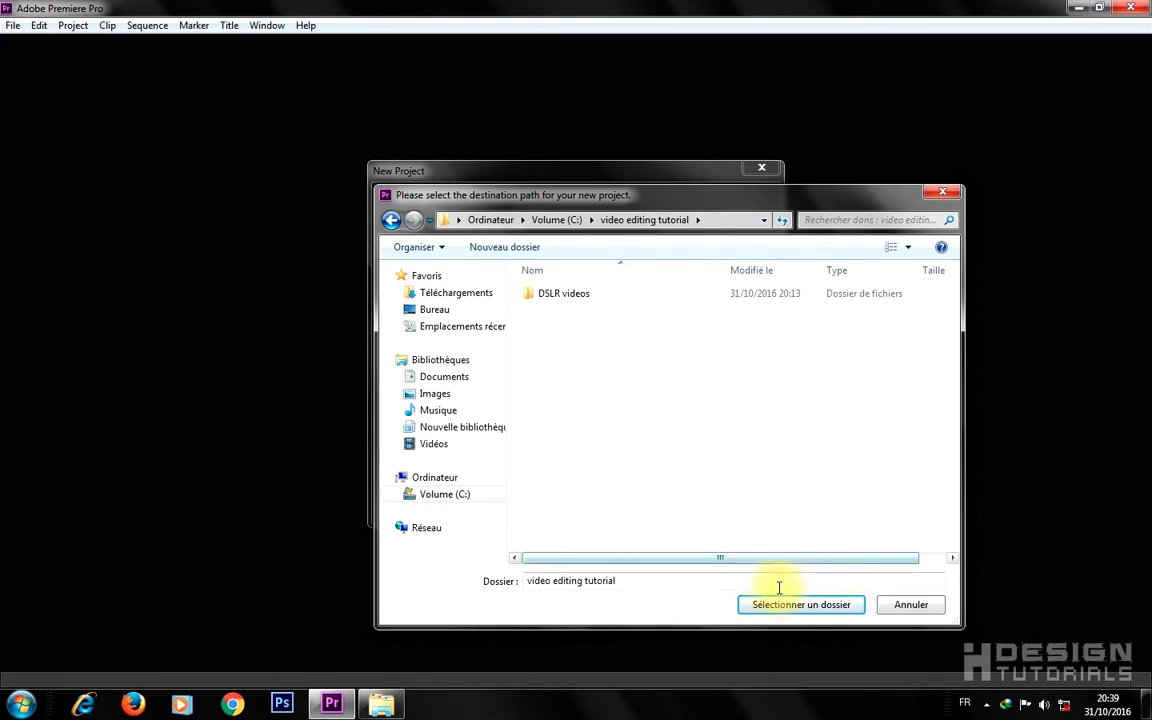
click(820, 606)
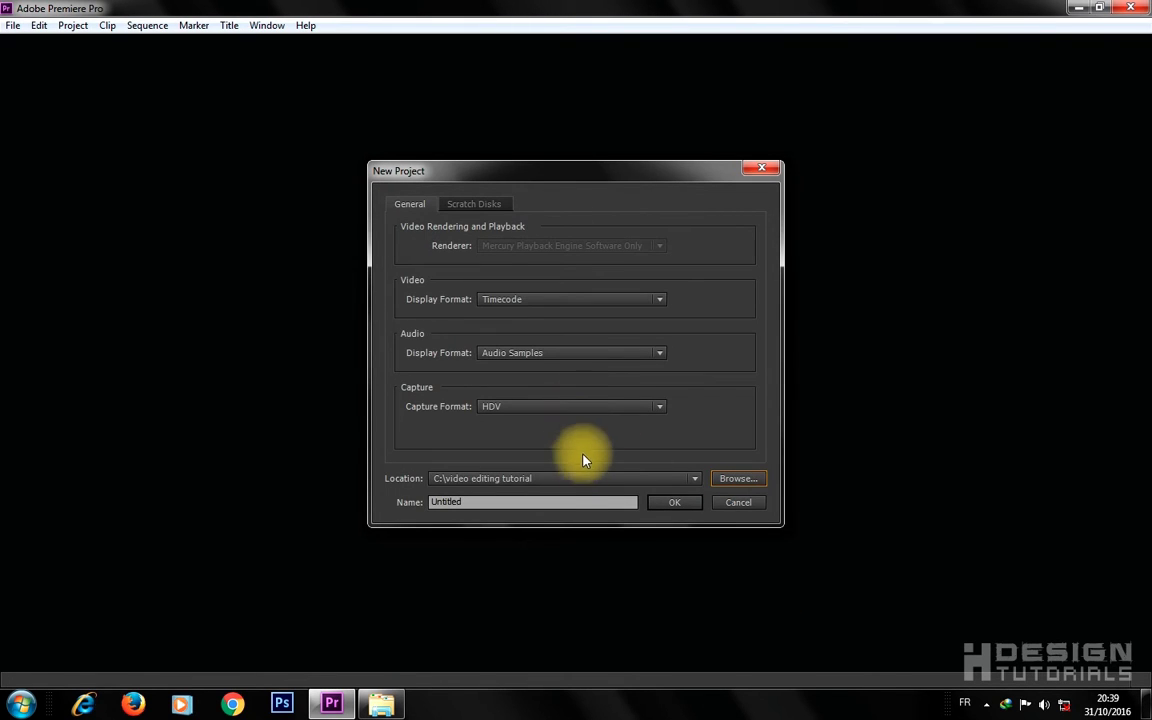
Step: Name the project "video editing tutorial" and create it
drag(468, 503, 410, 505)
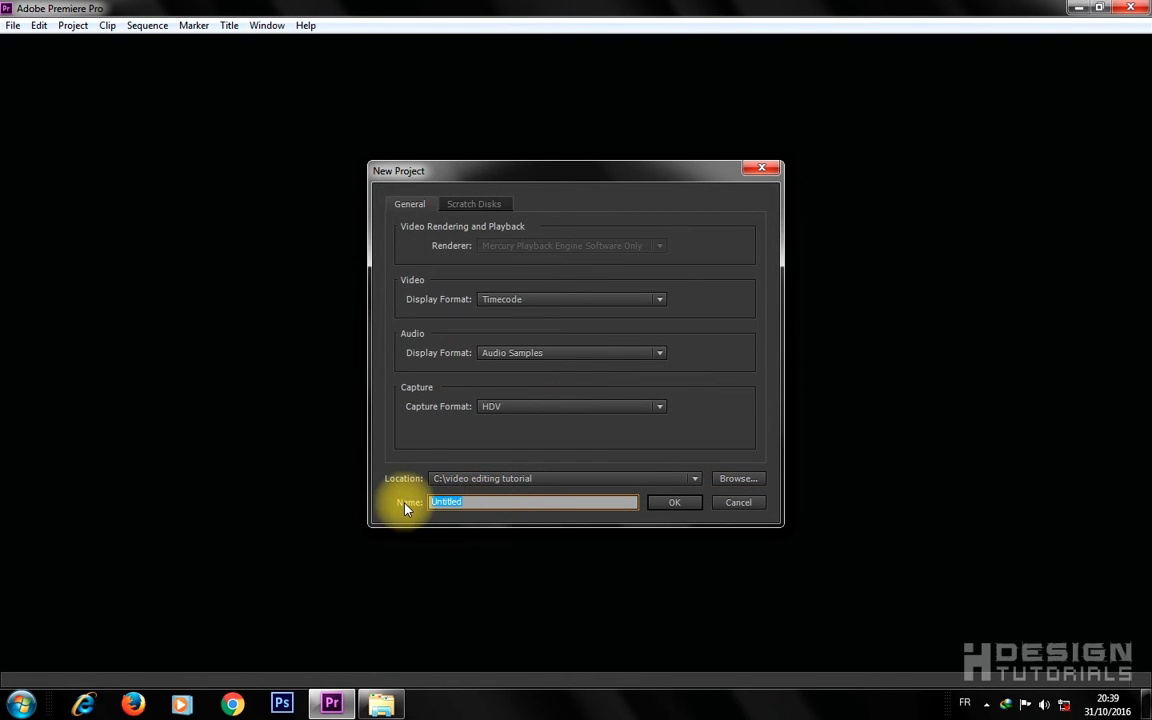
text(video editing tutoria)
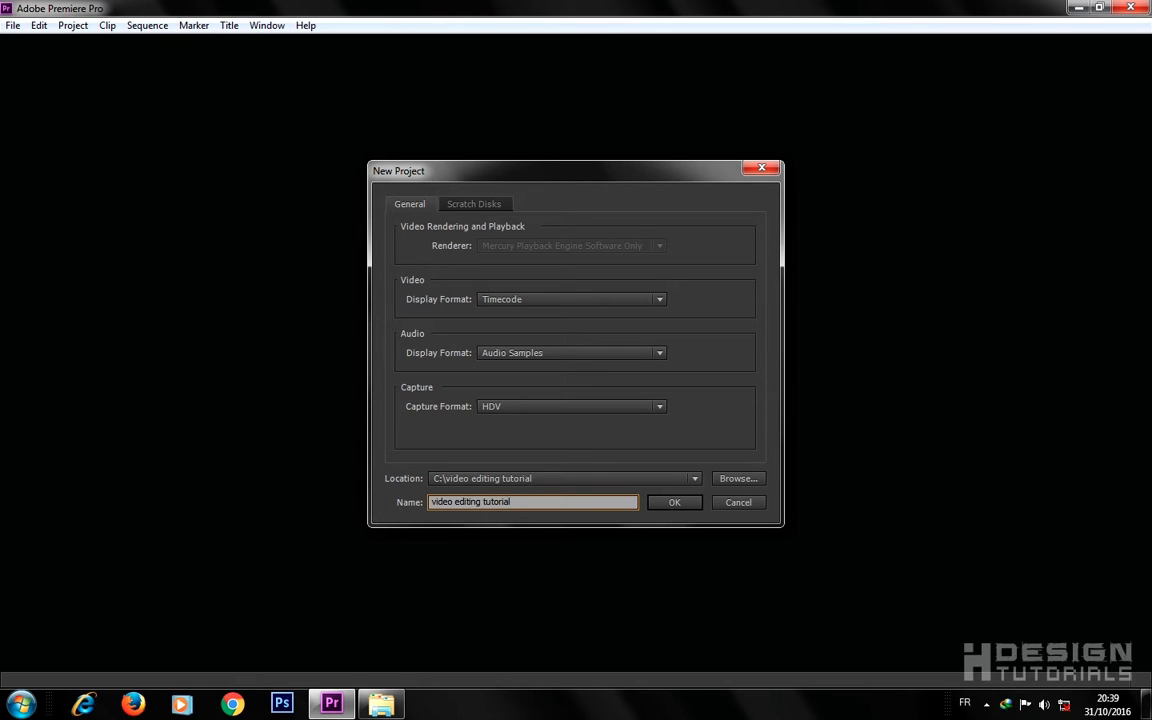
click(672, 505)
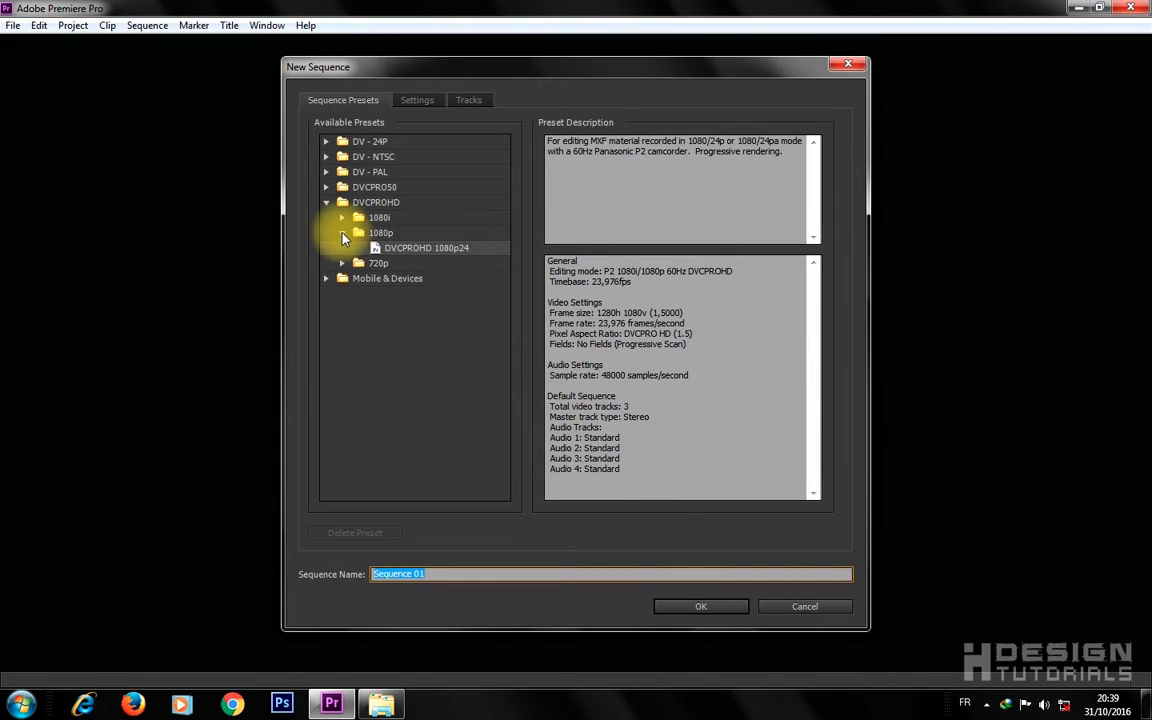
Step: Collapse the DVCPROHD presets and dismiss the New Sequence dialog without creating a sequence
click(343, 234)
click(327, 203)
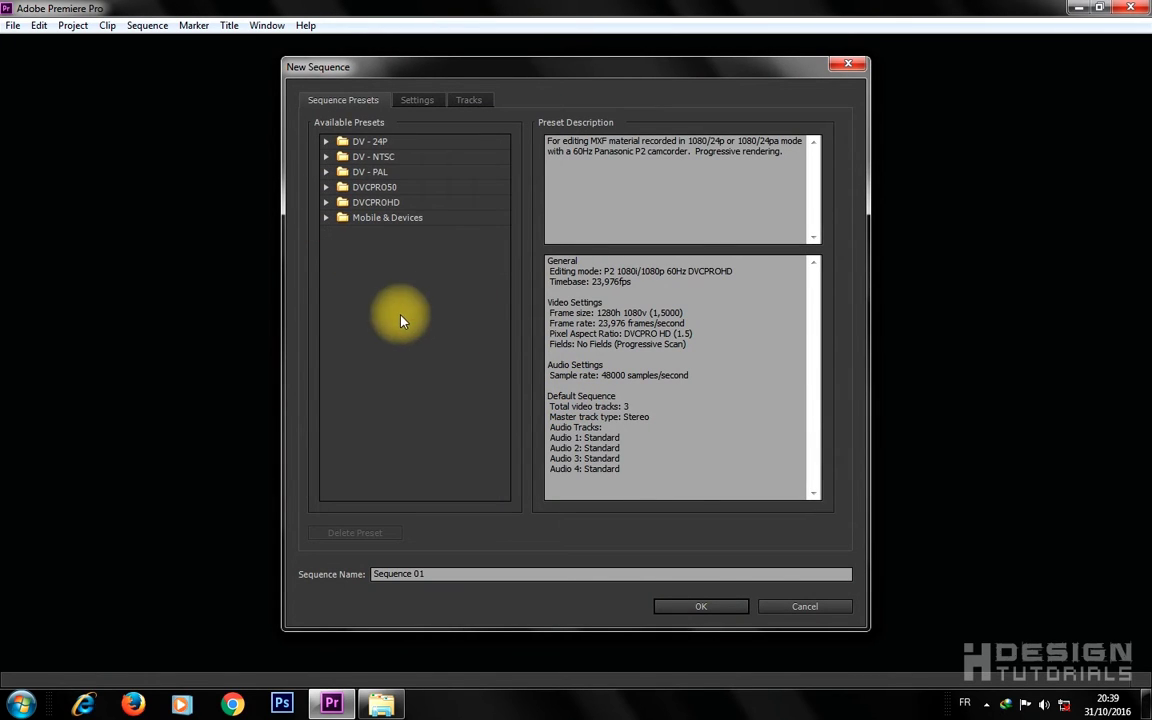
click(405, 332)
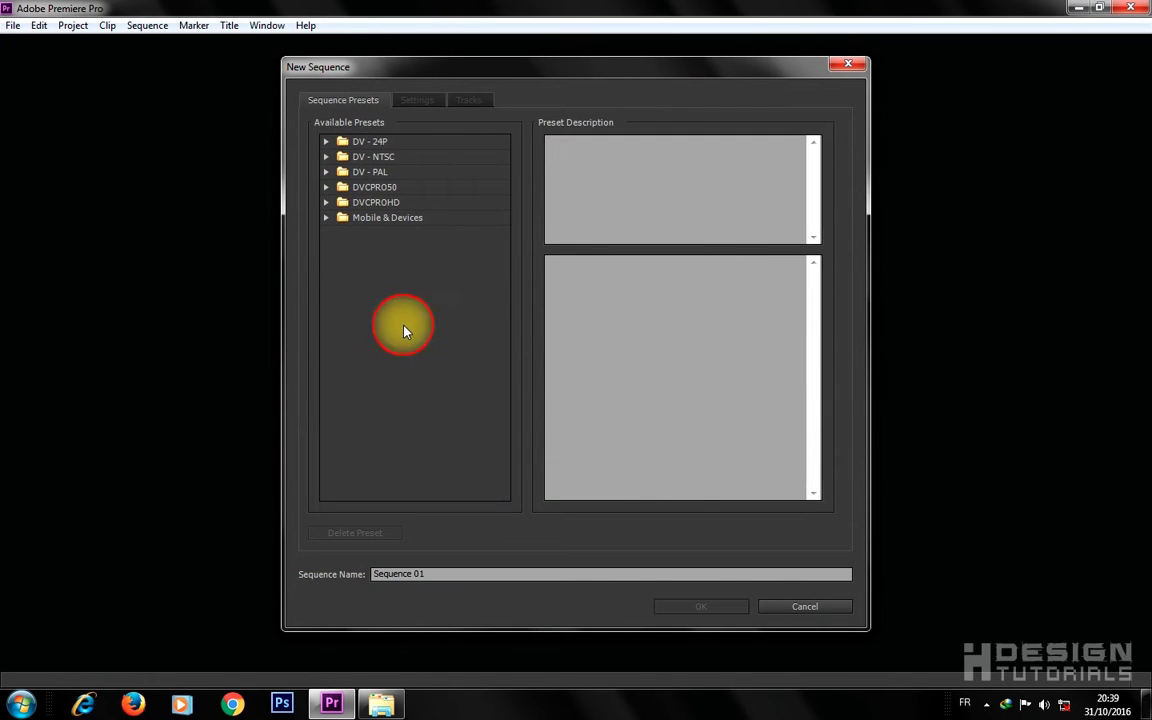
click(822, 611)
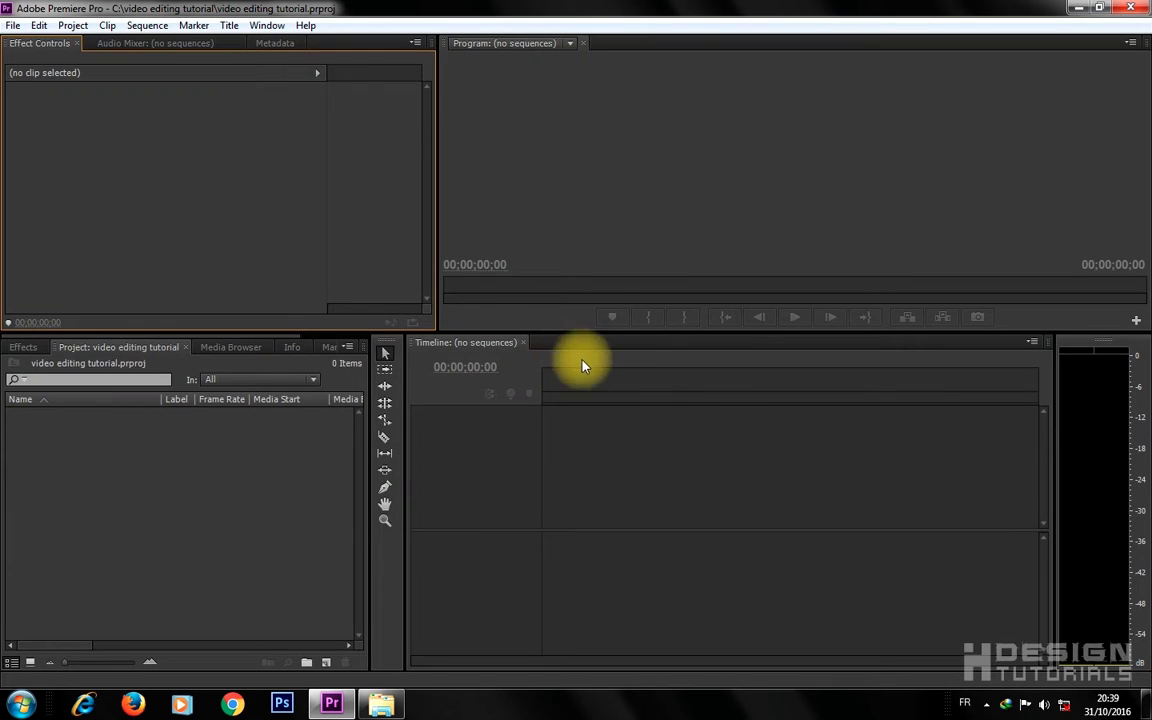
Step: Resize the workspace panels to enlarge the Program monitor, keeping the project's item list in view
drag(438, 331, 373, 382)
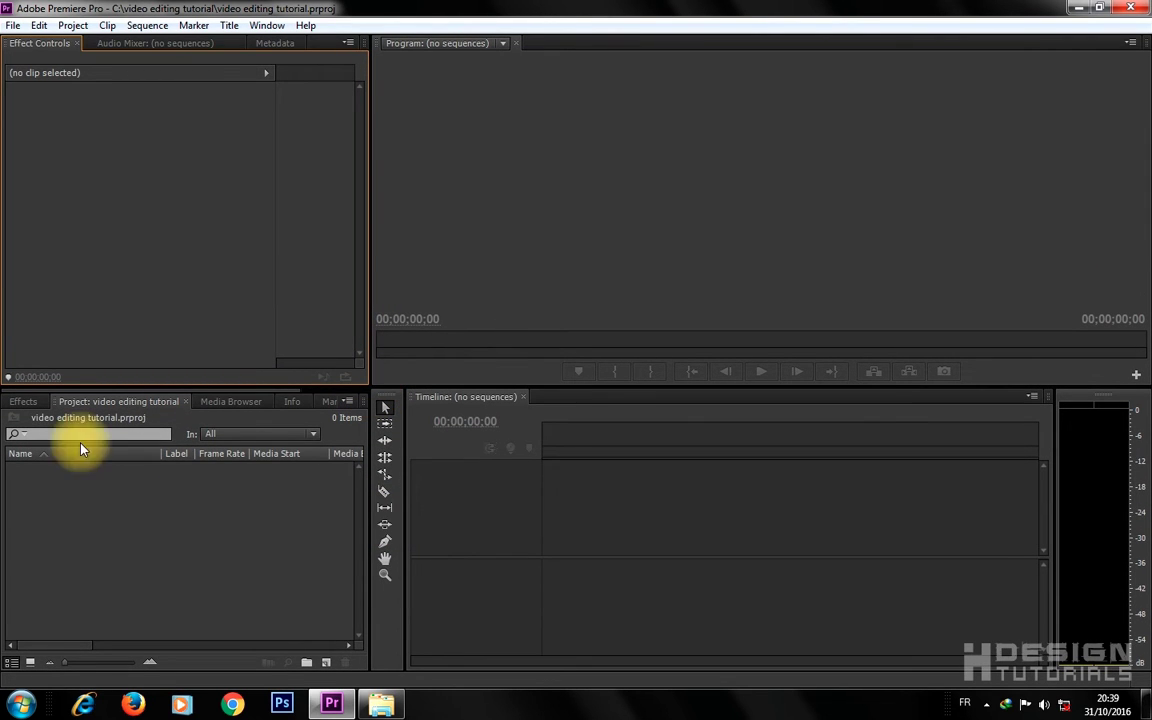
click(22, 401)
click(125, 402)
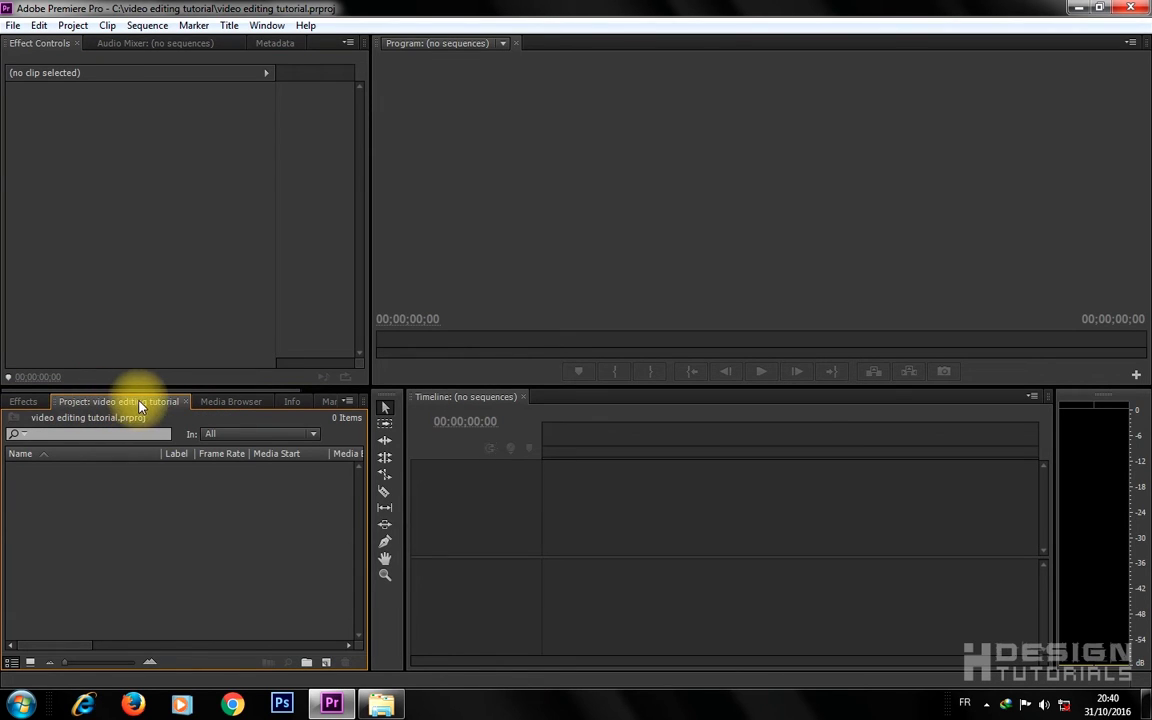
right_click(155, 493)
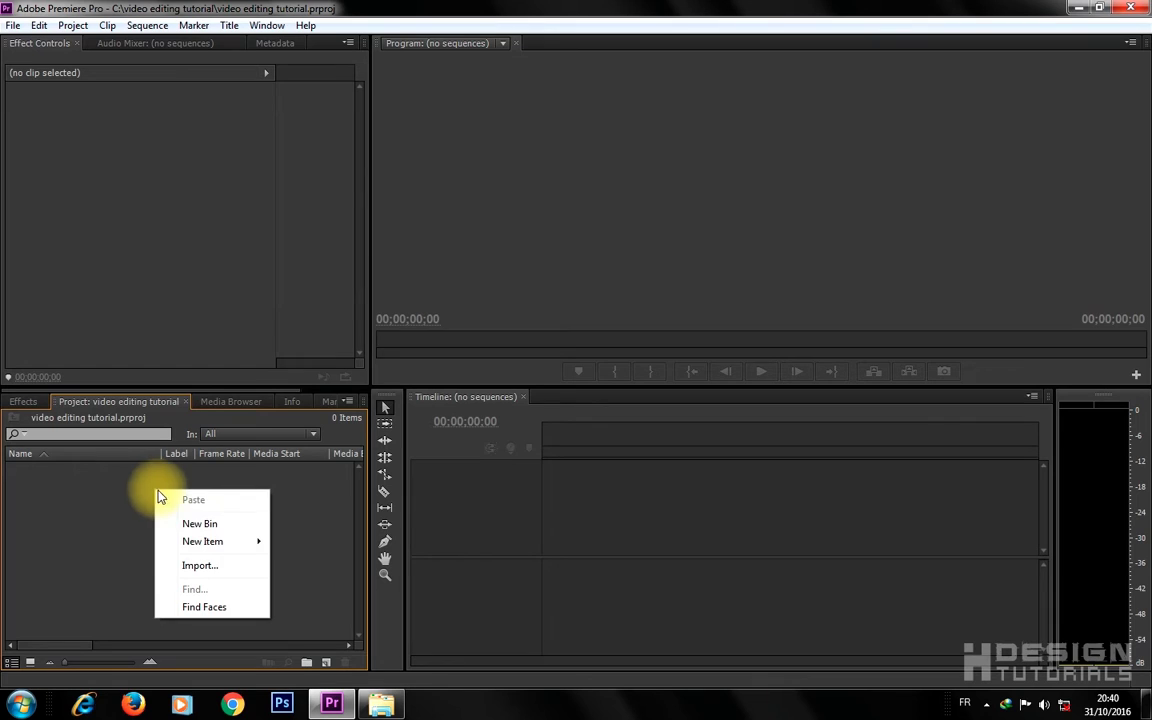
click(197, 566)
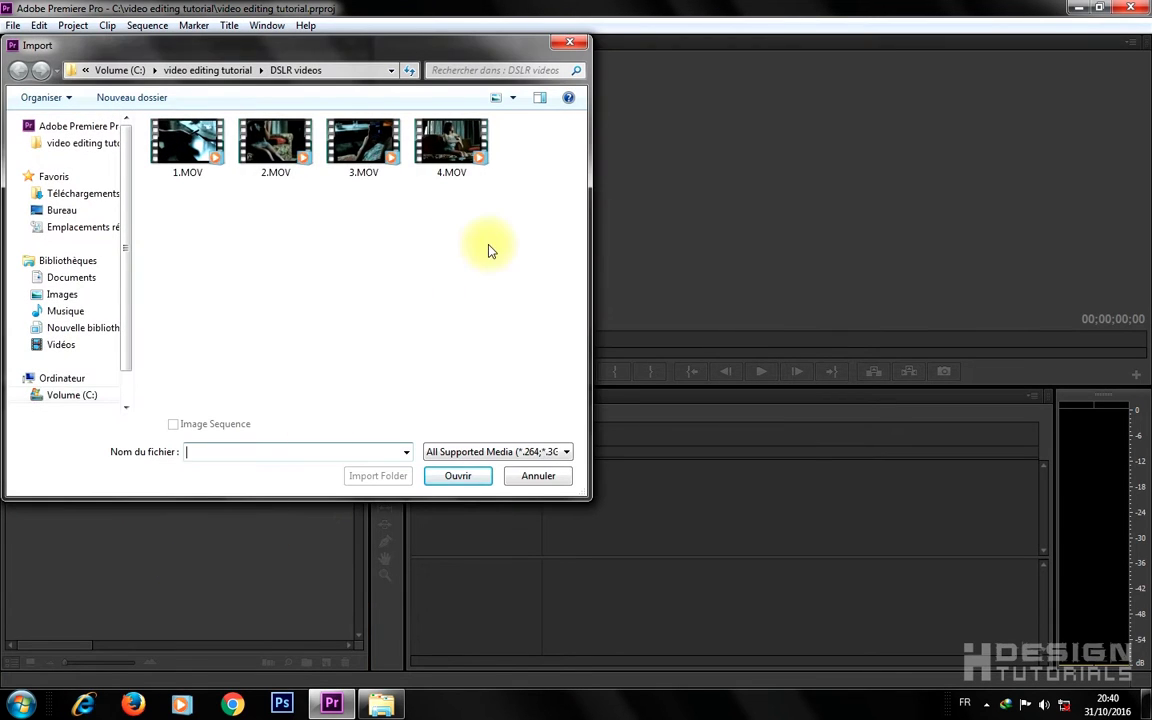
drag(496, 249, 292, 245)
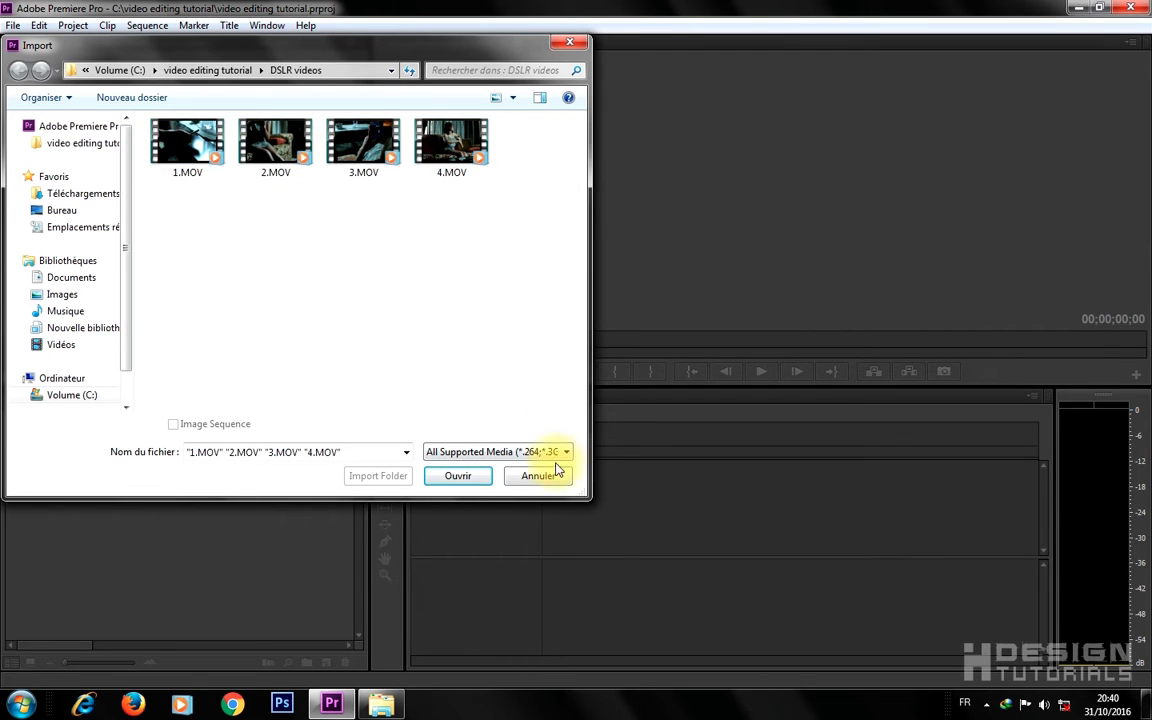
click(540, 477)
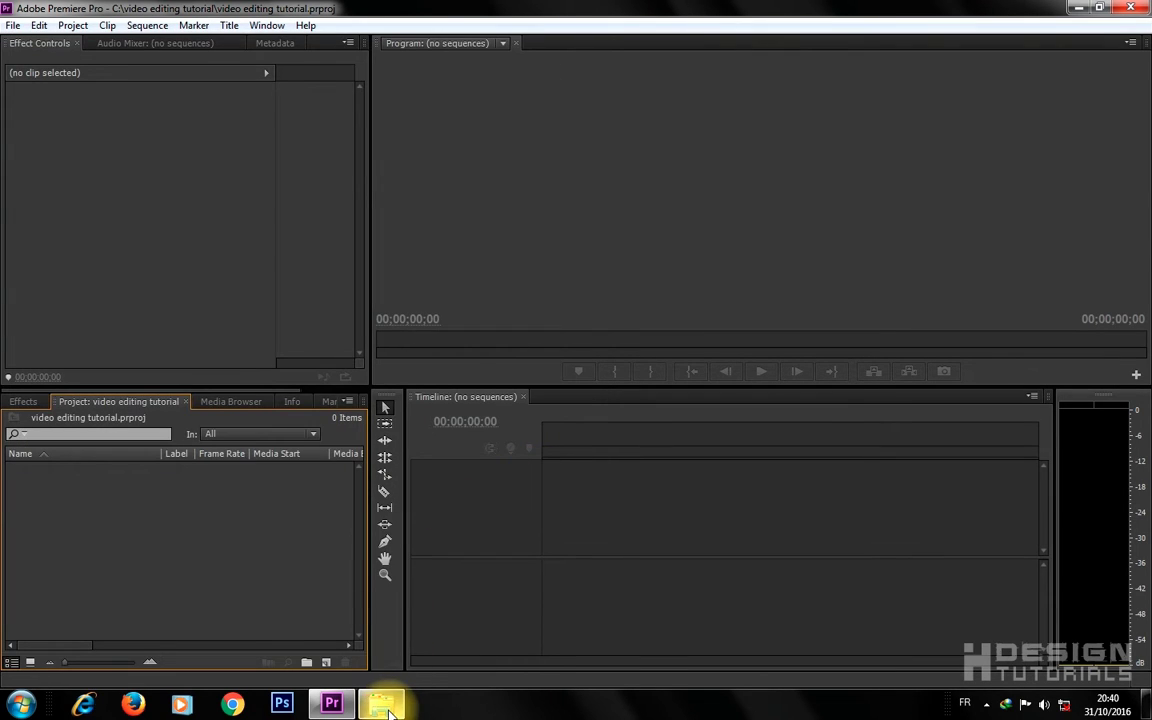
Step: Bring 1.MOV, 2.MOV, 3.MOV and 4.MOV from the file explorer window into the project
click(385, 706)
drag(587, 203, 172, 562)
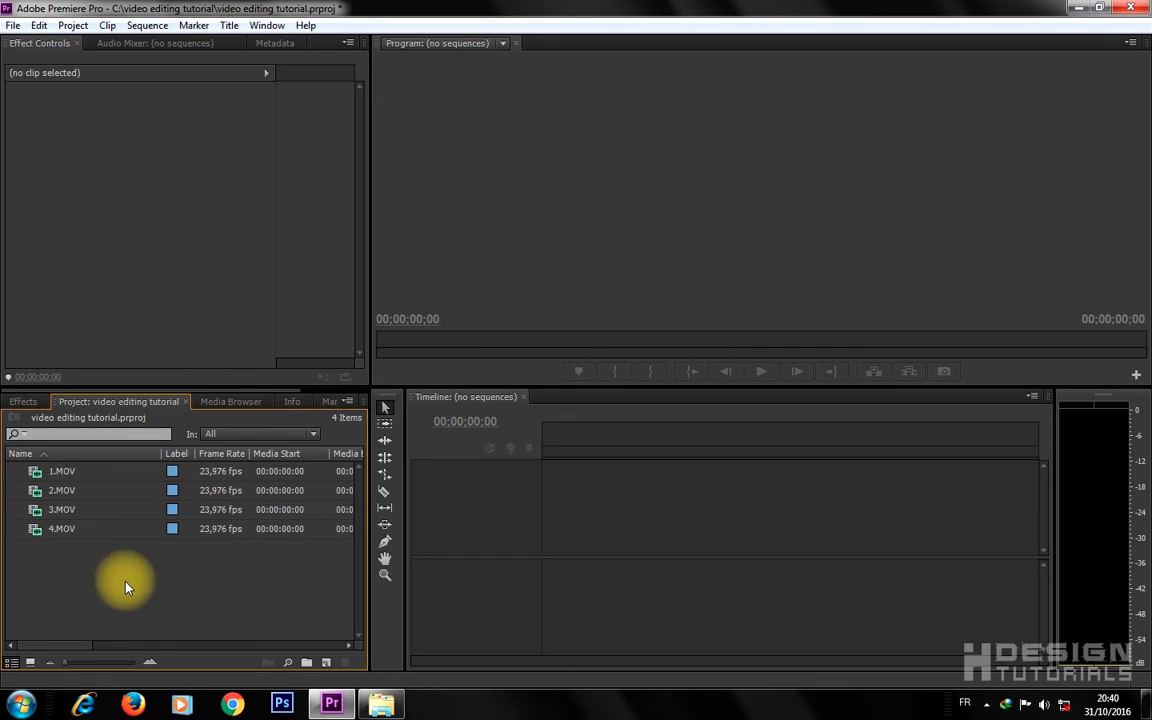
Step: Create a new sequence from the 1.MOV clip
right_click(94, 468)
click(61, 478)
right_click(59, 478)
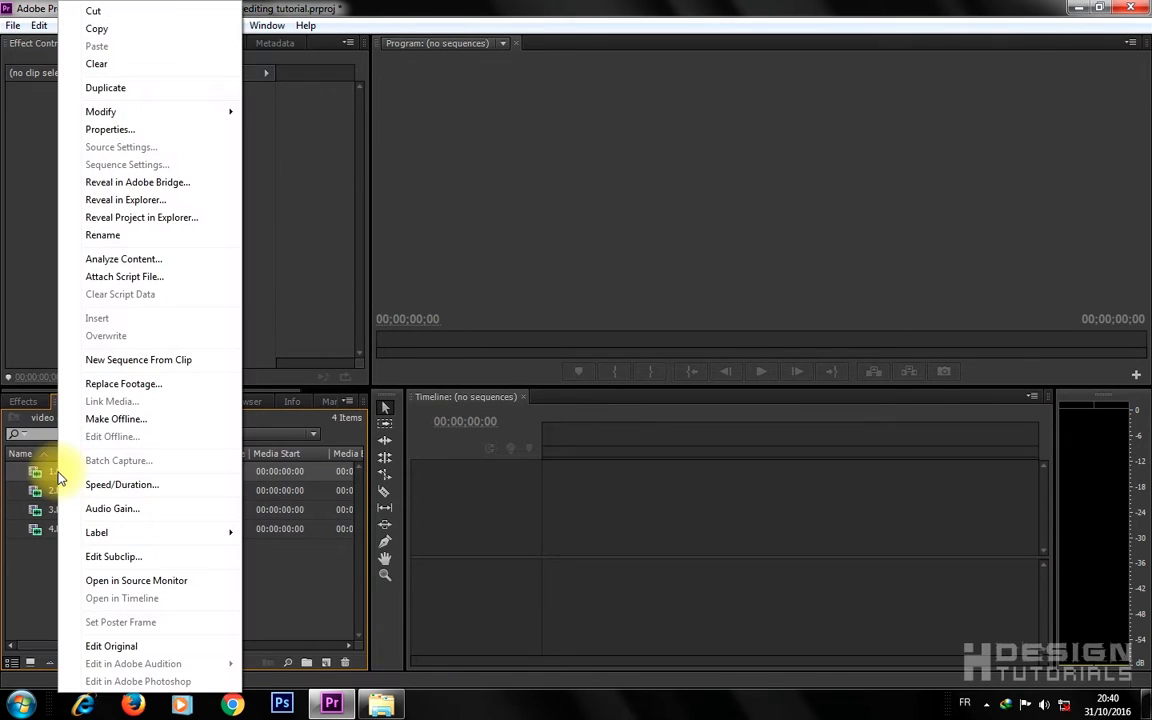
click(210, 367)
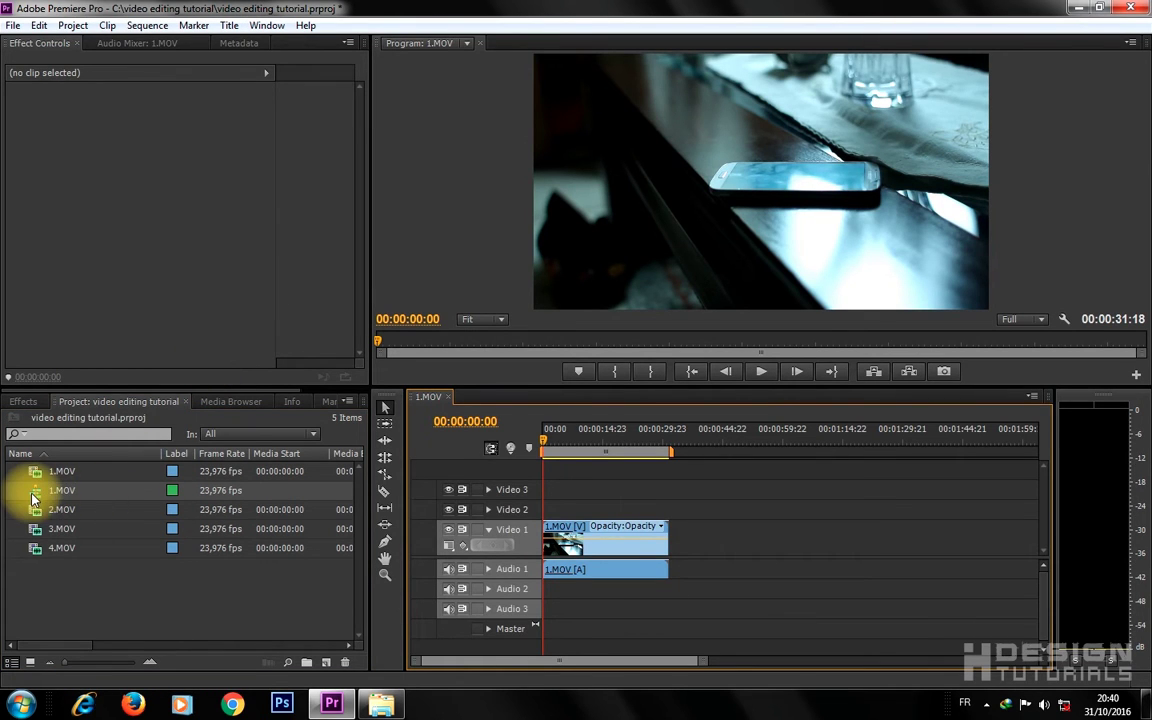
Step: Rename the 1.MOV sequence as "video editing tutorial"
mouse_move(40, 500)
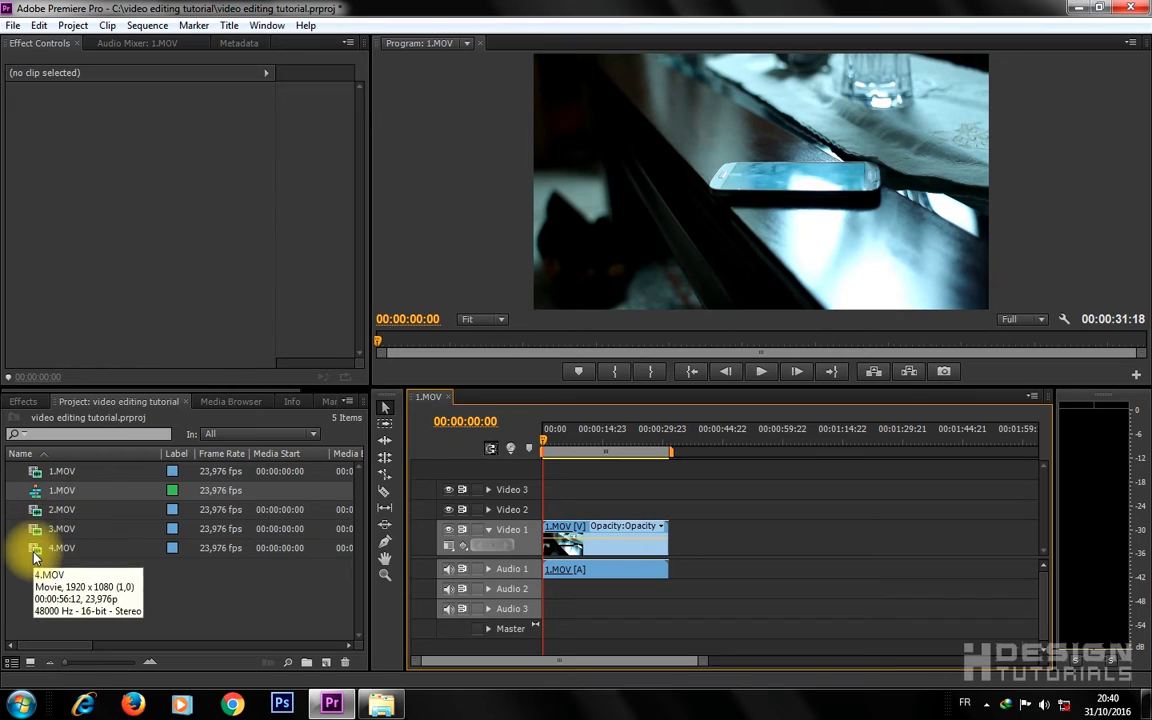
click(59, 492)
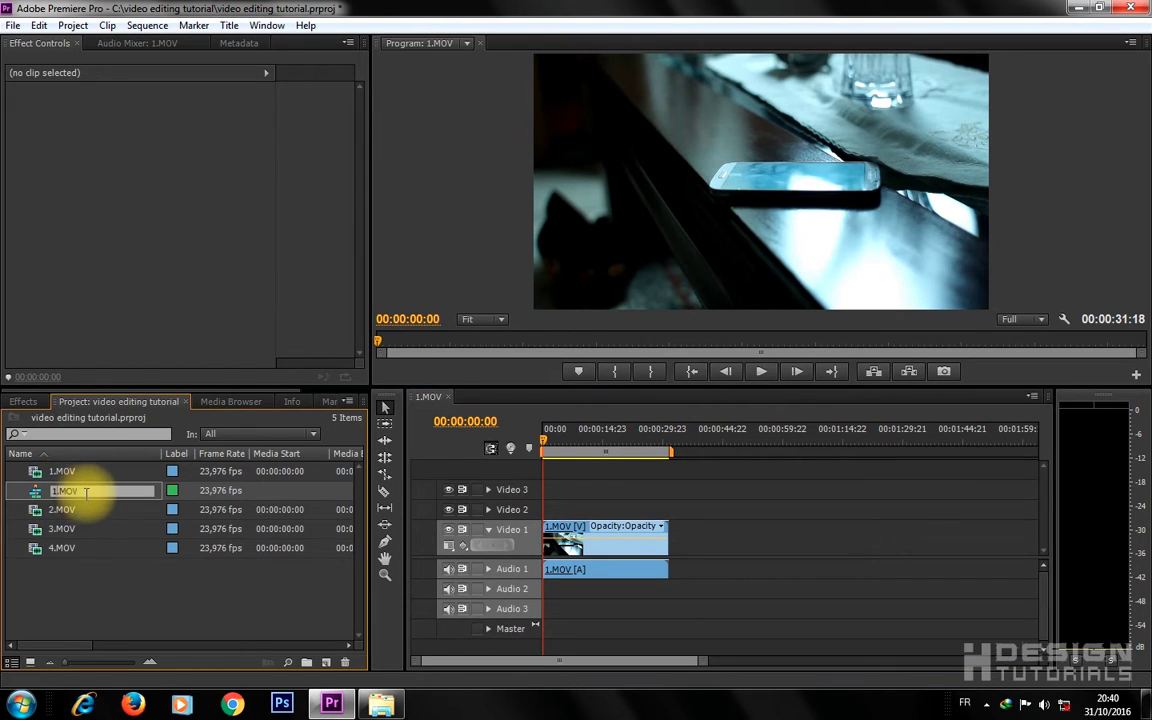
click(60, 490)
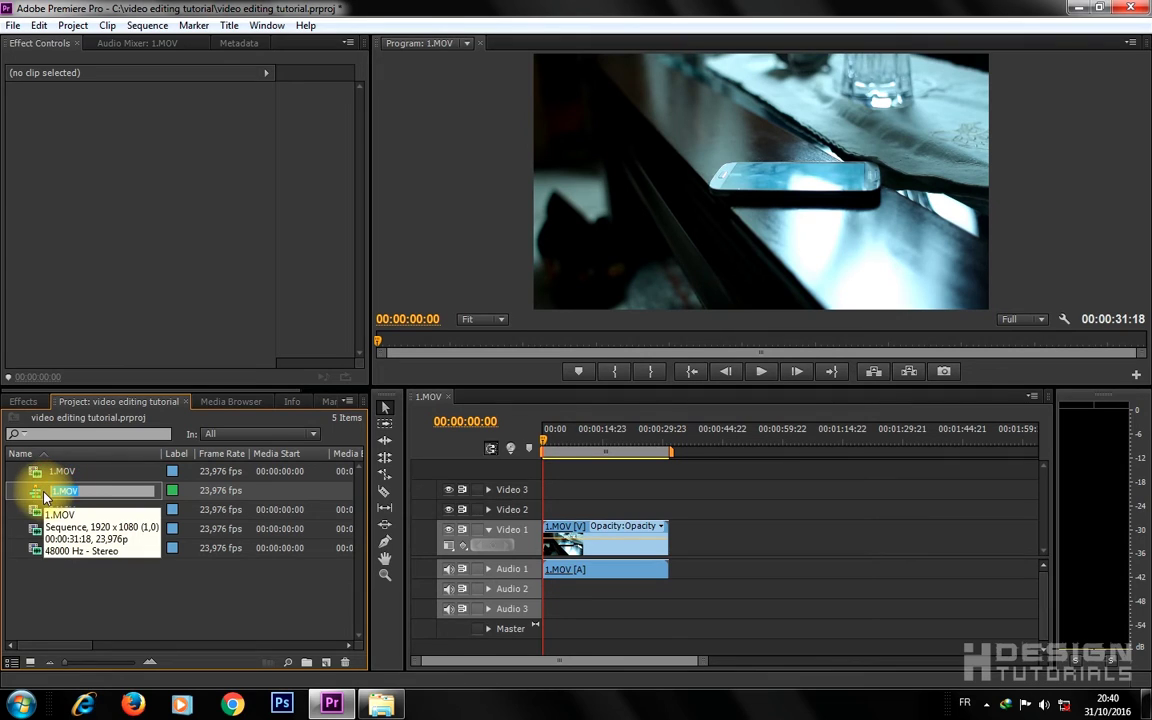
text(v)
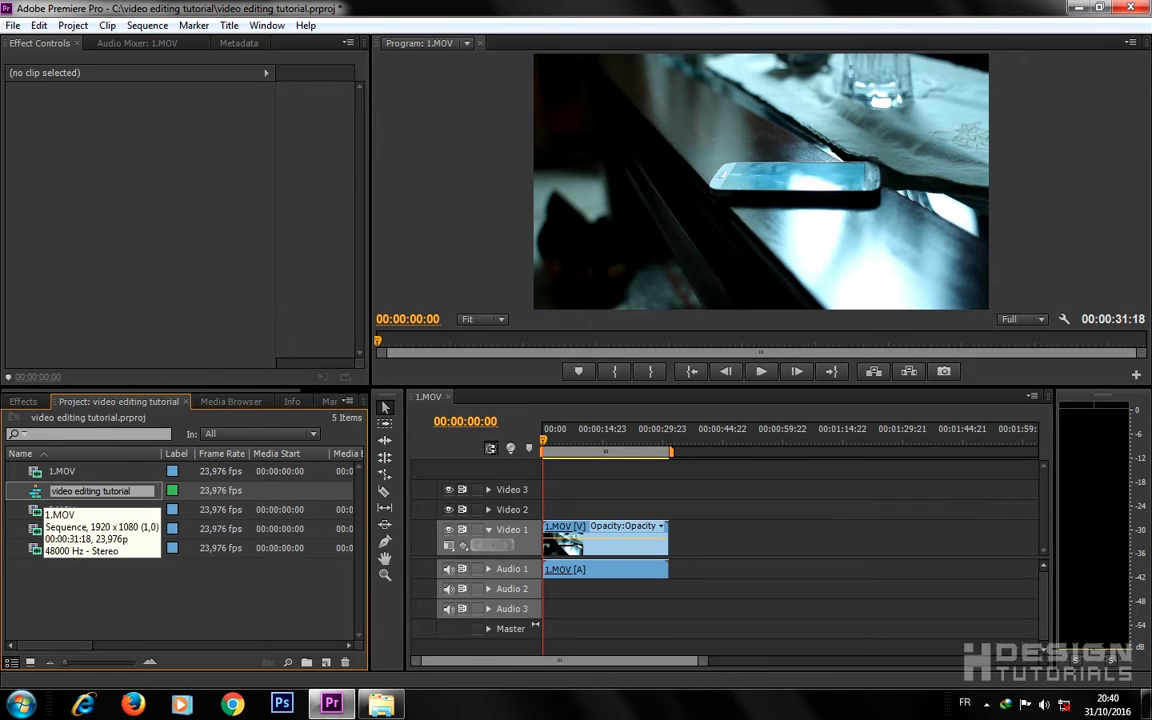
text(ideo editing tutorial)
click(123, 612)
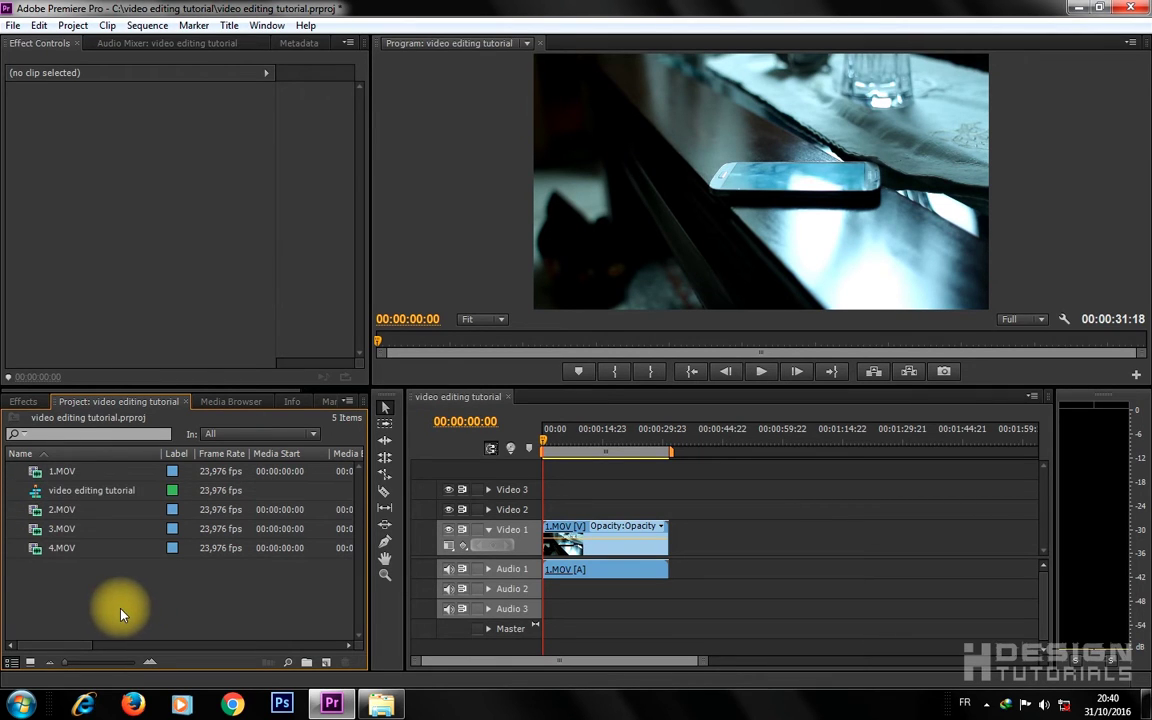
Step: Re-sort the project items by name in ascending order
click(70, 454)
click(83, 609)
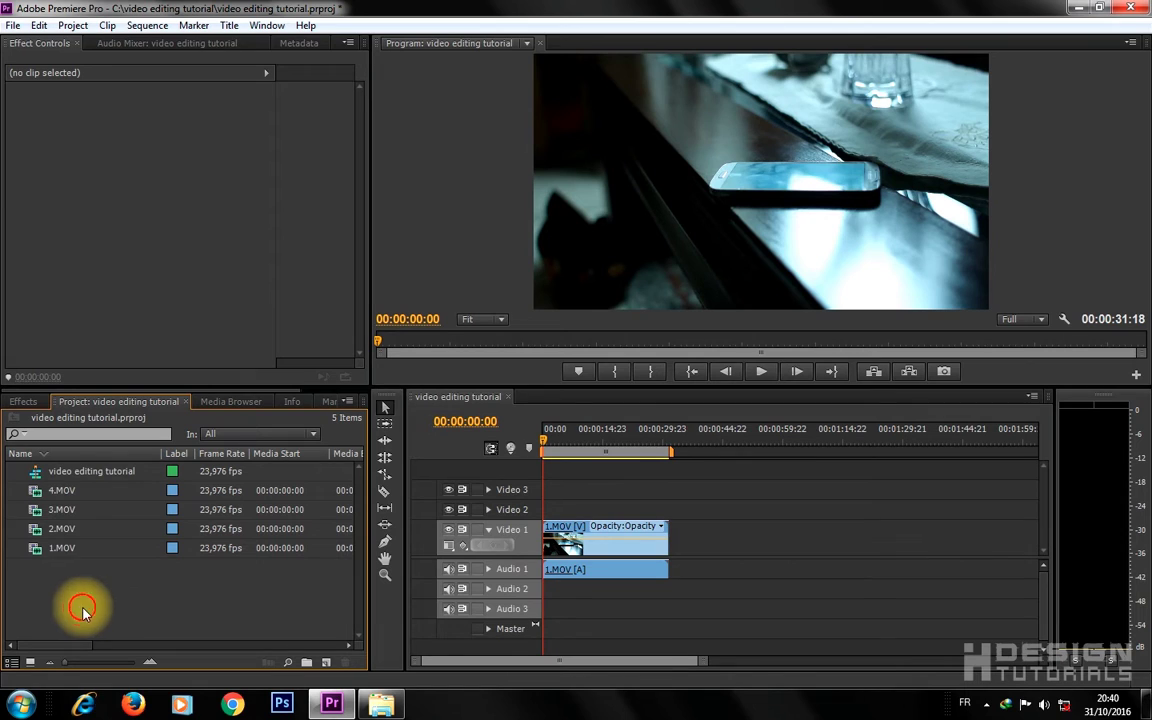
click(72, 455)
click(73, 457)
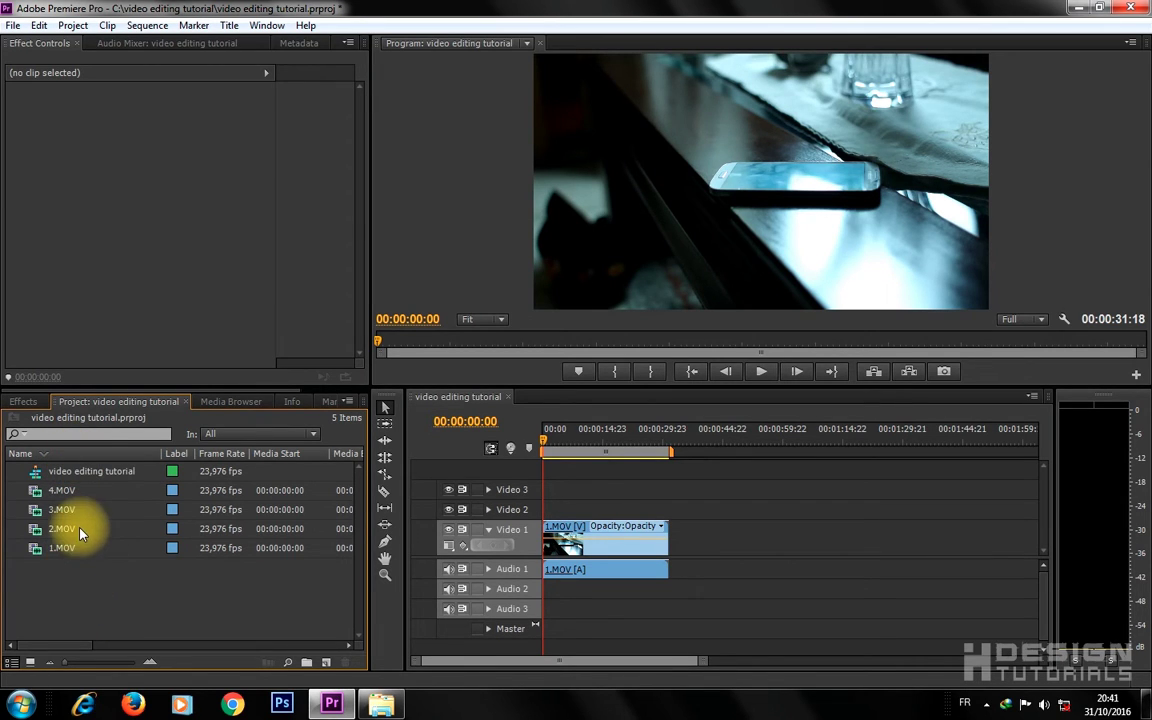
click(90, 456)
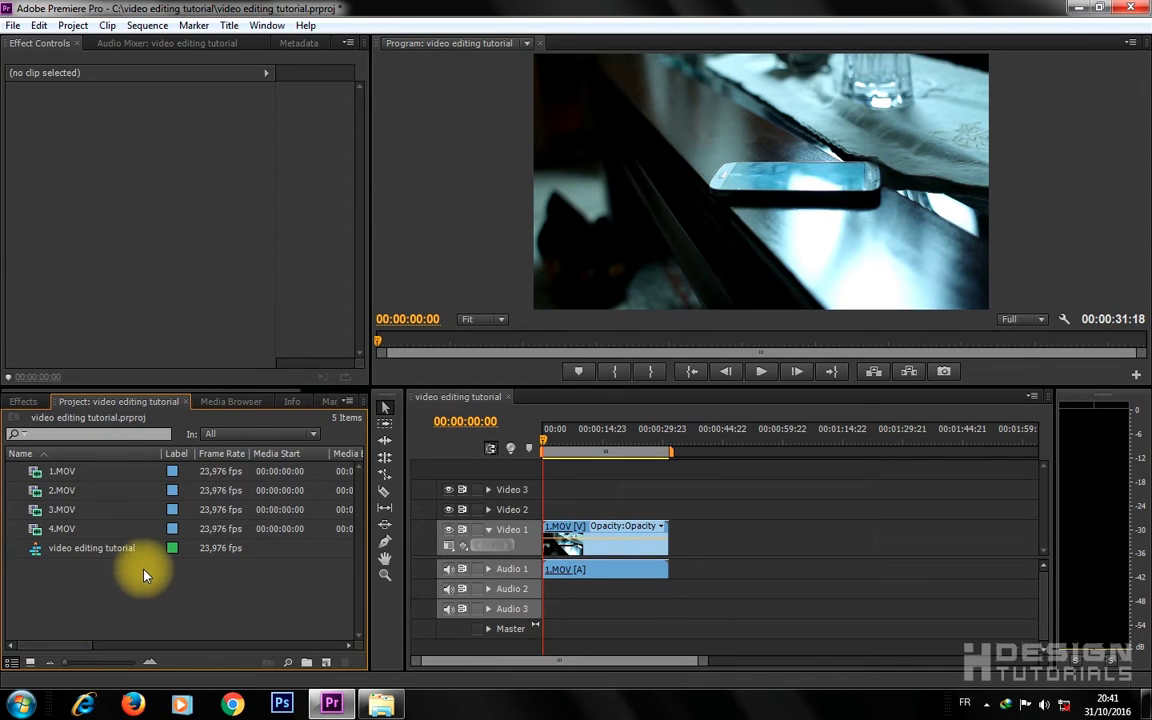
Step: Place 2.MOV, 3.MOV and 4.MOV in order after 1.MOV on the Video 1 track, leaving gaps between the clips
click(606, 547)
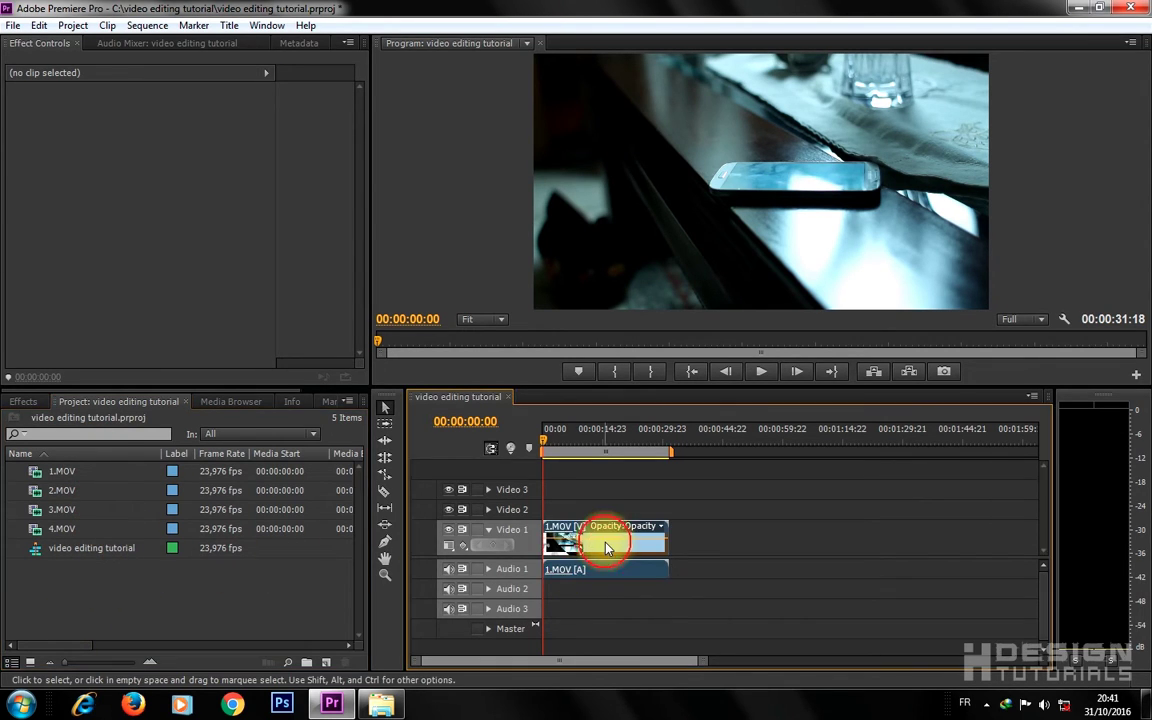
drag(72, 490, 700, 538)
click(105, 513)
drag(105, 513, 842, 537)
click(57, 528)
drag(190, 533, 918, 545)
mouse_move(758, 536)
mouse_down()
mouse_move(738, 548)
mouse_move(758, 556)
mouse_move(758, 543)
mouse_up()
drag(687, 662, 752, 662)
drag(924, 490, 841, 501)
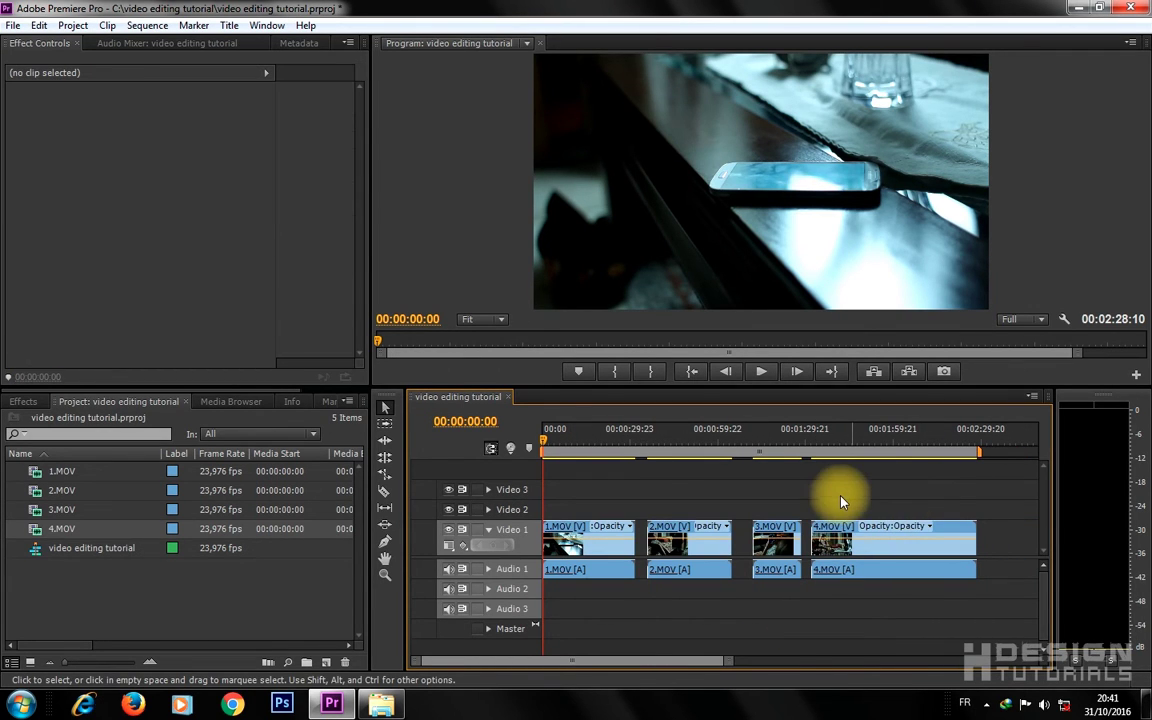
Step: Delete the Audio 1 track containing the clips' sound
click(489, 571)
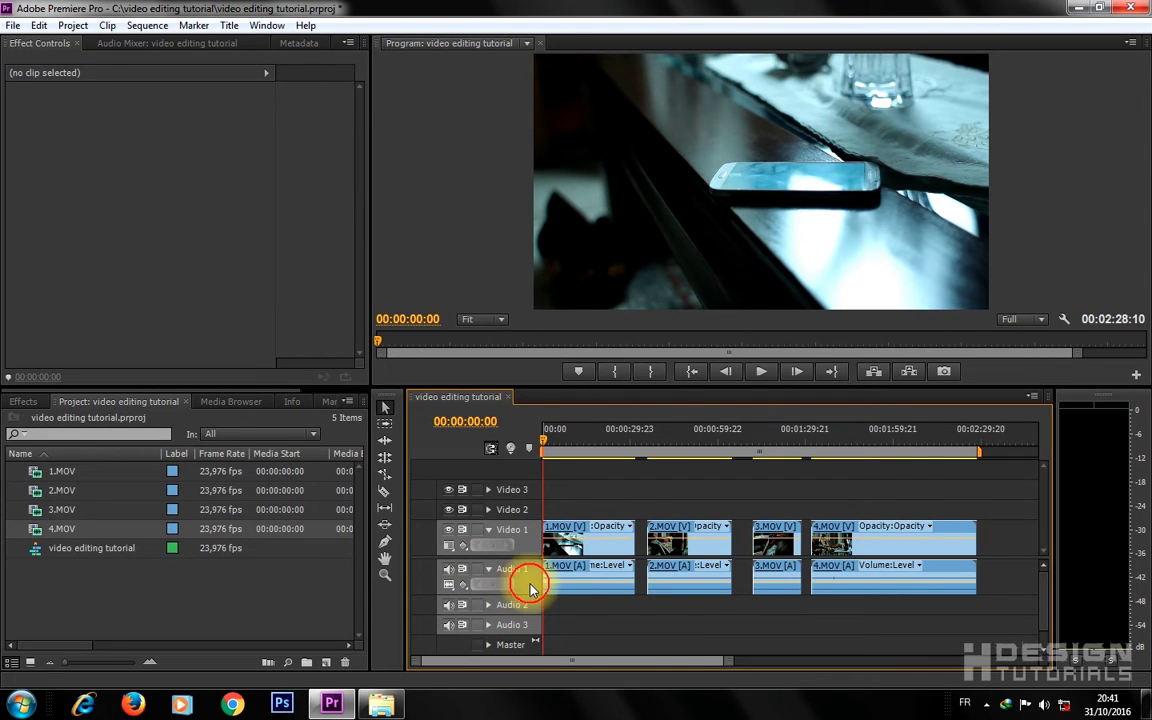
right_click(532, 588)
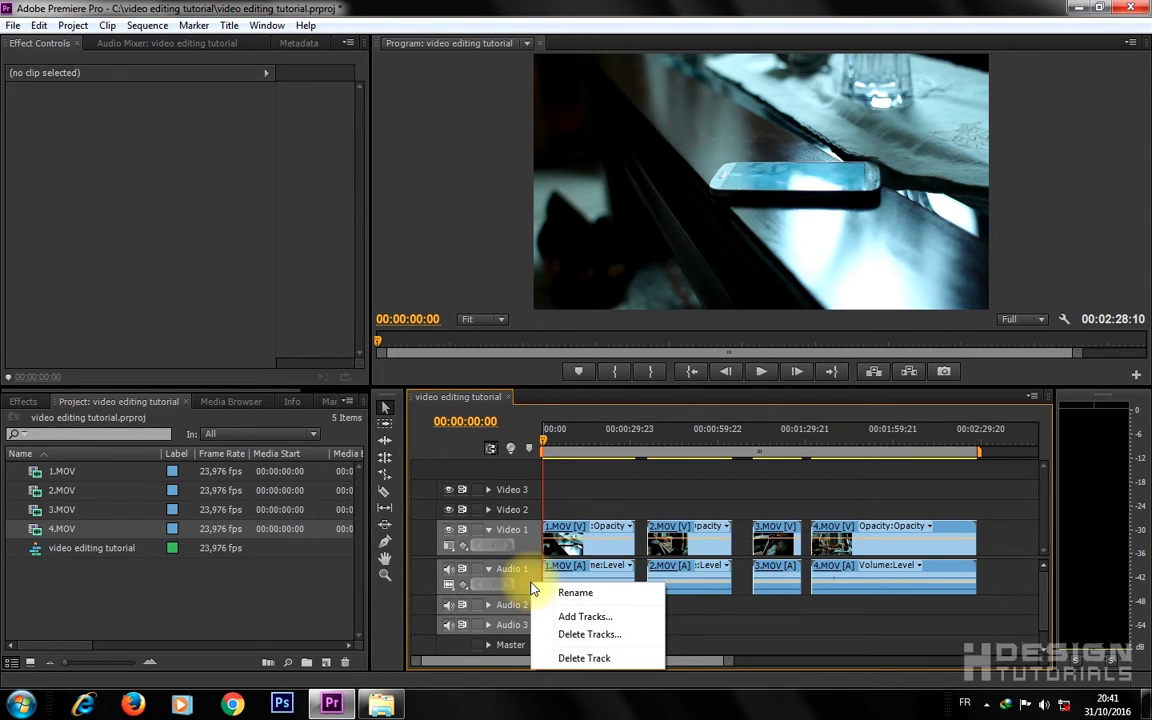
click(592, 661)
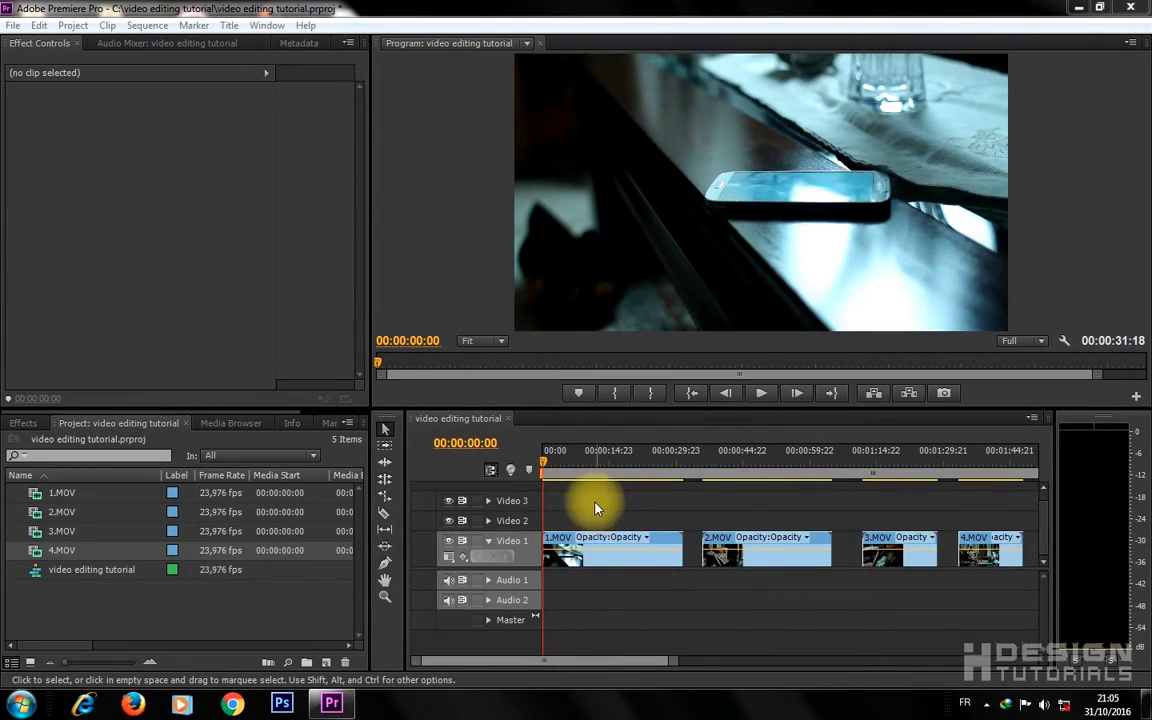
Step: Try trimming the end of 1.MOV back near 00:00:10:14 with snapping turned off, and restore the clip and snapping
click(492, 474)
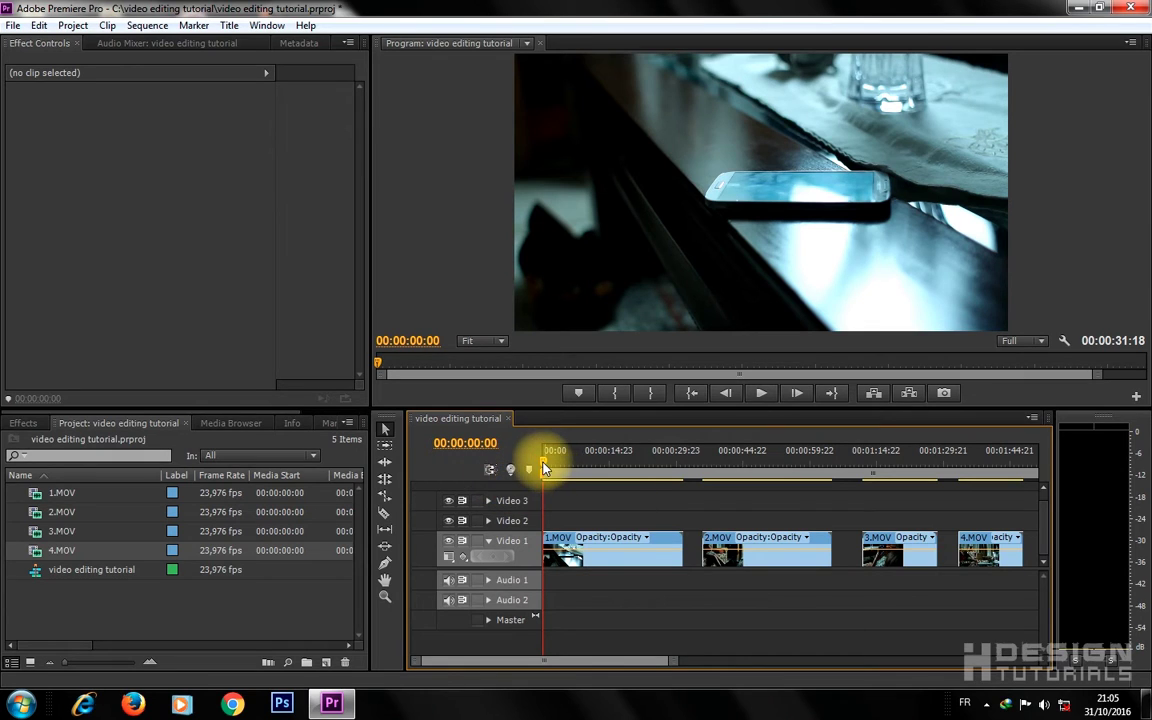
drag(545, 467, 590, 467)
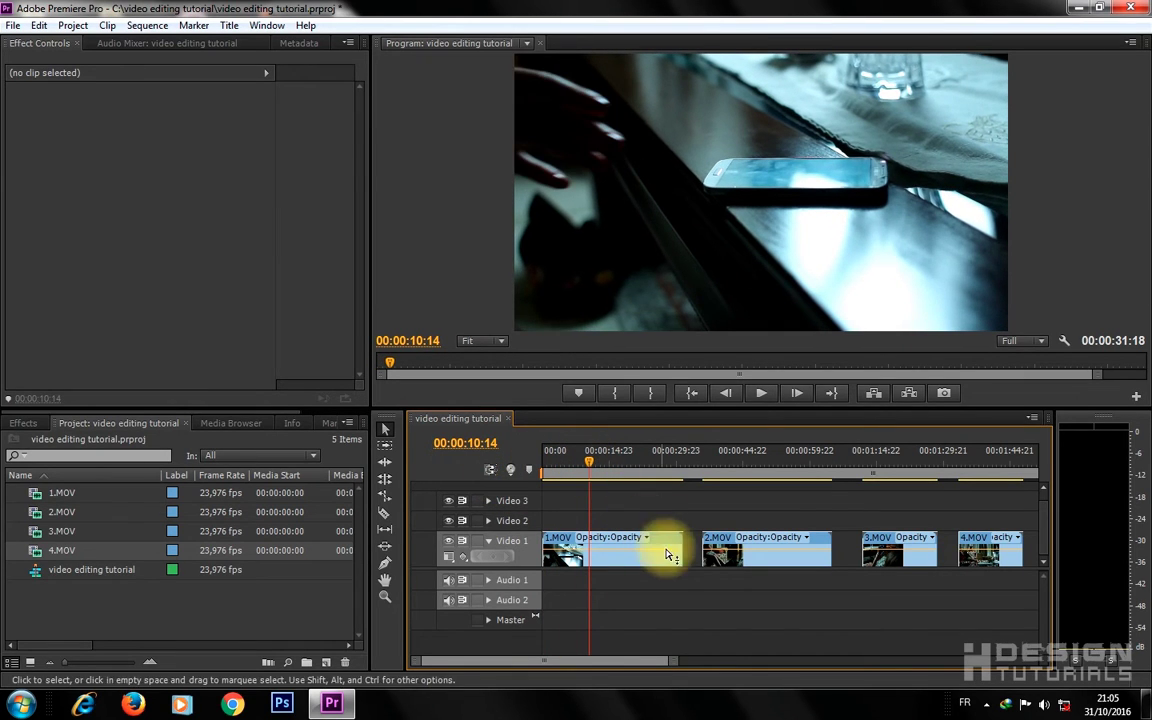
drag(677, 555, 577, 558)
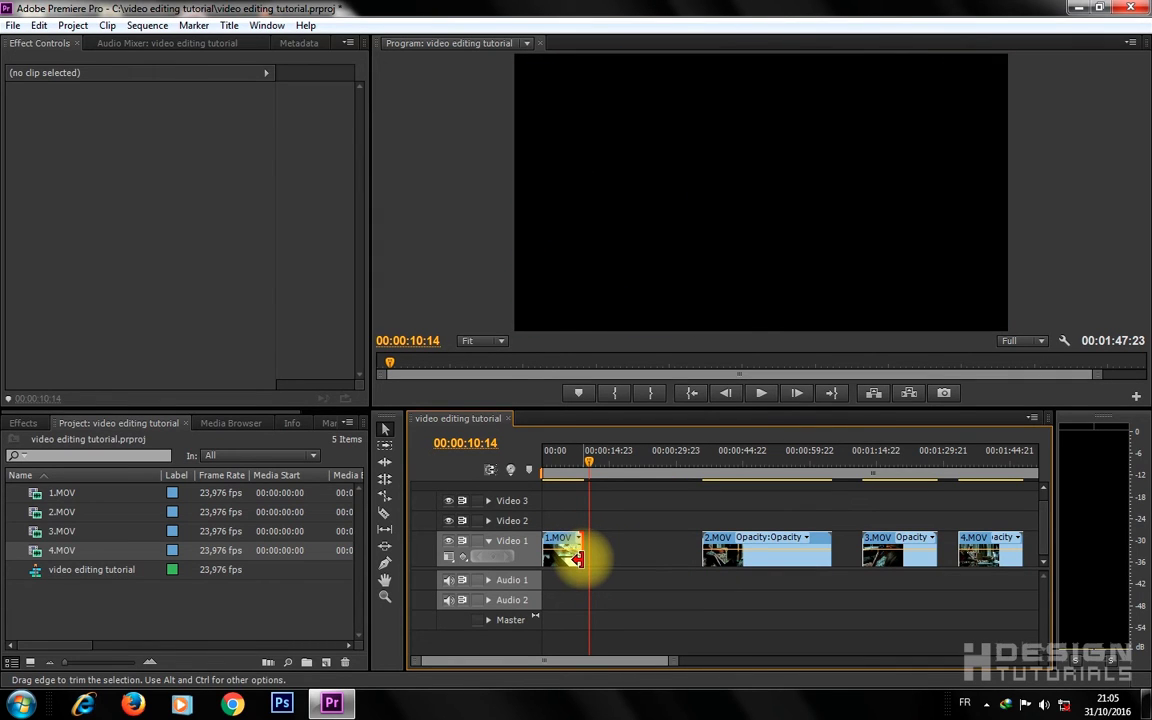
key(ctrl+z)
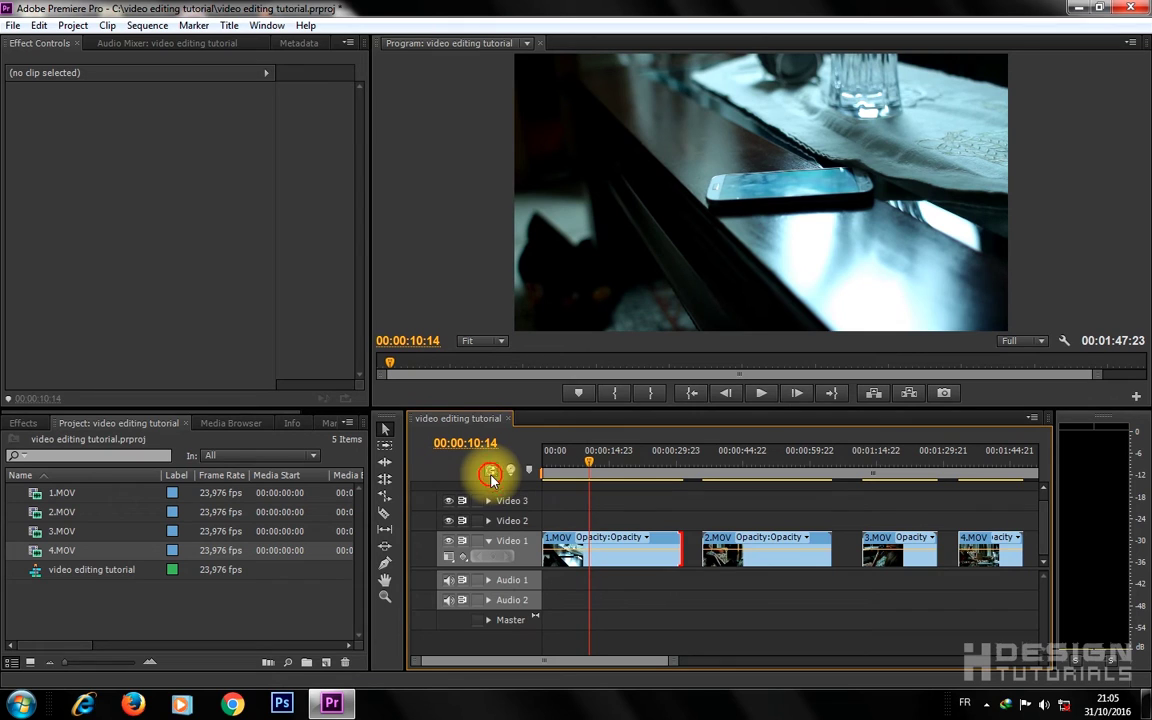
mouse_move(681, 553)
mouse_down()
mouse_move(589, 549)
mouse_move(688, 549)
mouse_up()
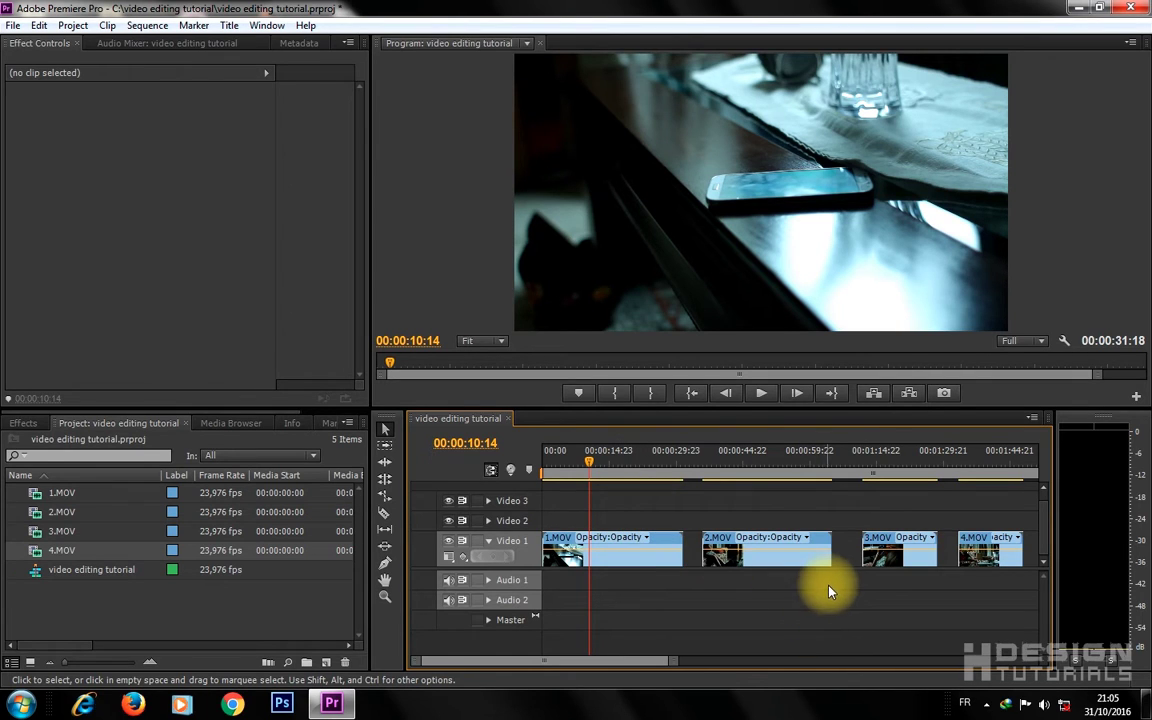
Step: Try moving 2.MOV over the end of 1.MOV and away again, and undo both moves
drag(800, 565, 718, 557)
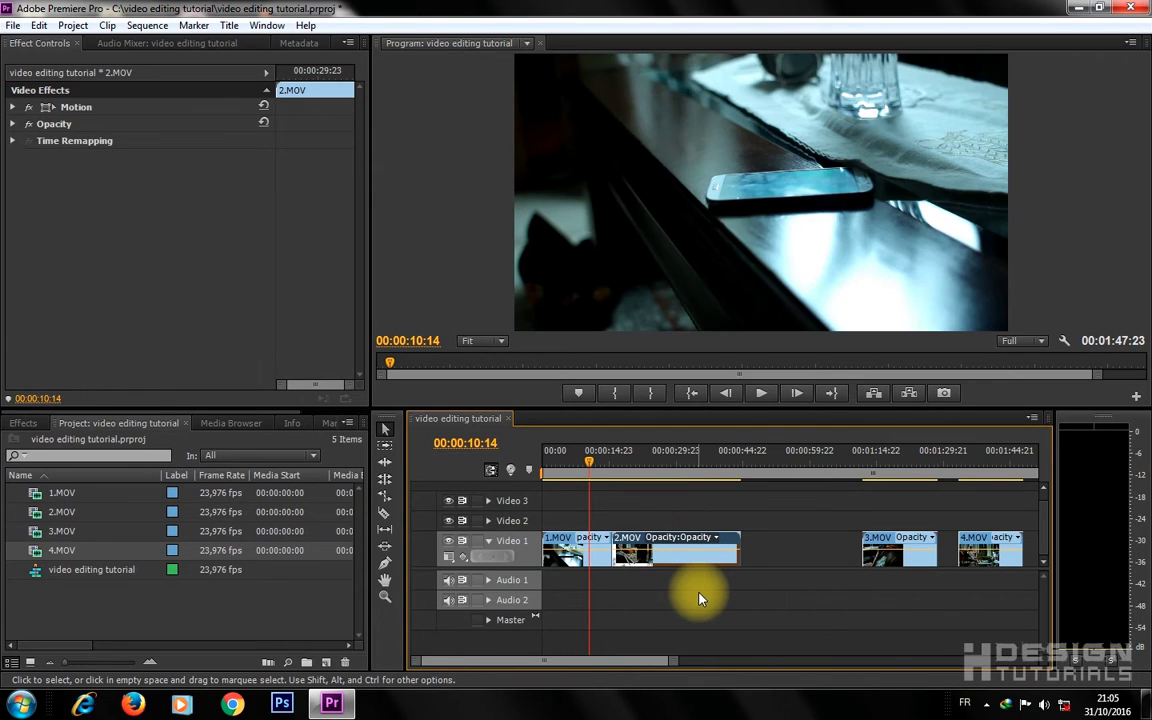
drag(670, 563, 753, 558)
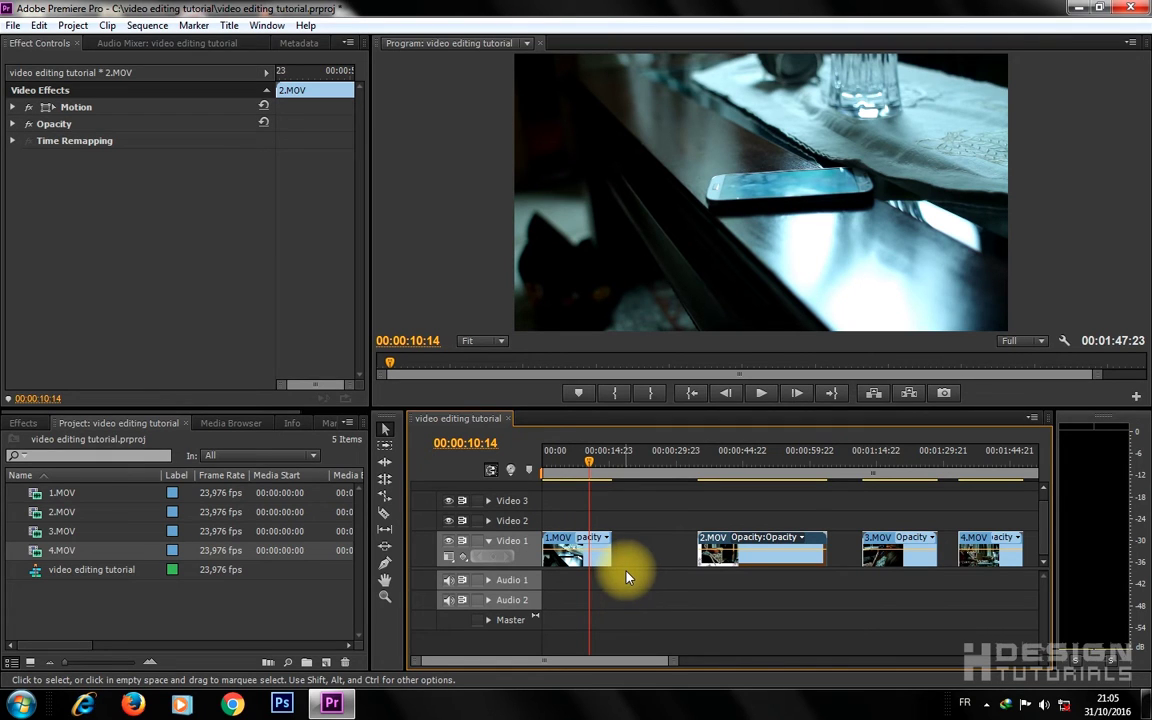
click(40, 25)
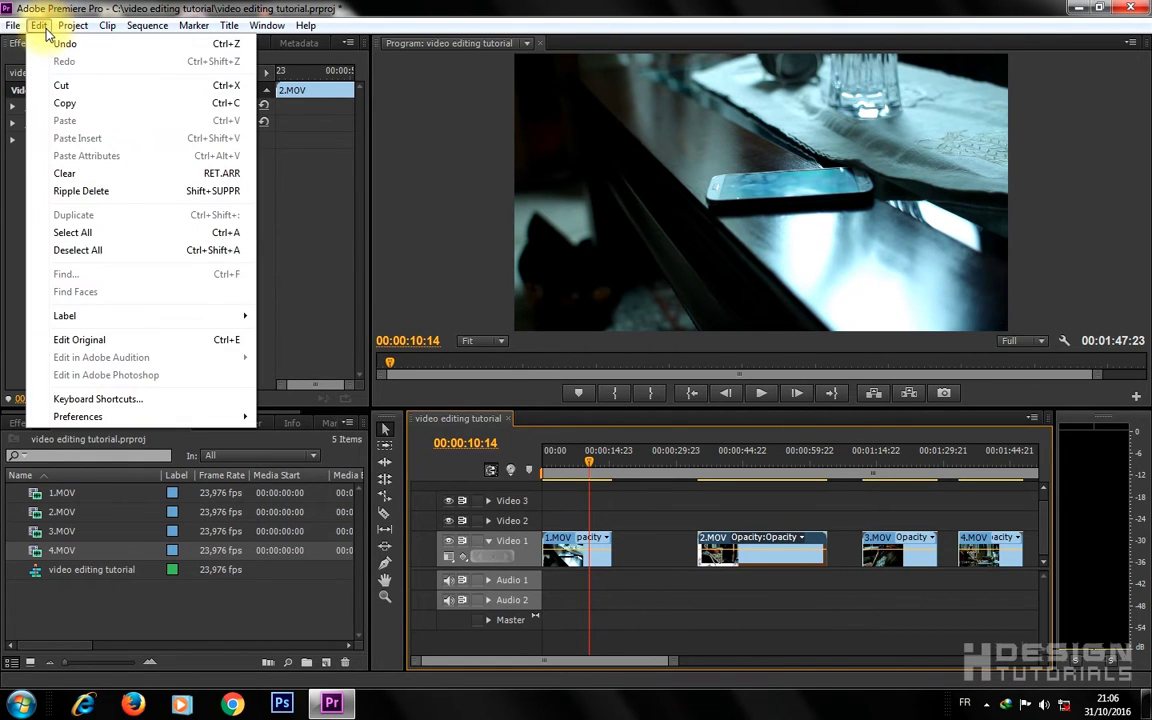
click(104, 46)
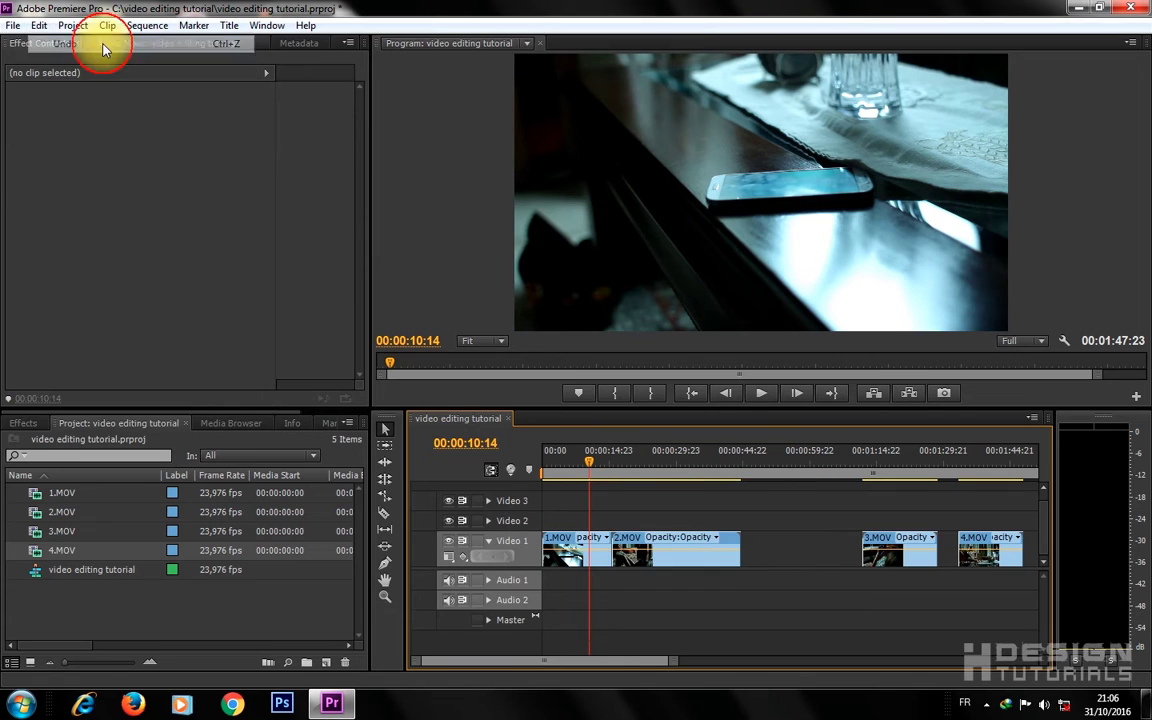
click(42, 25)
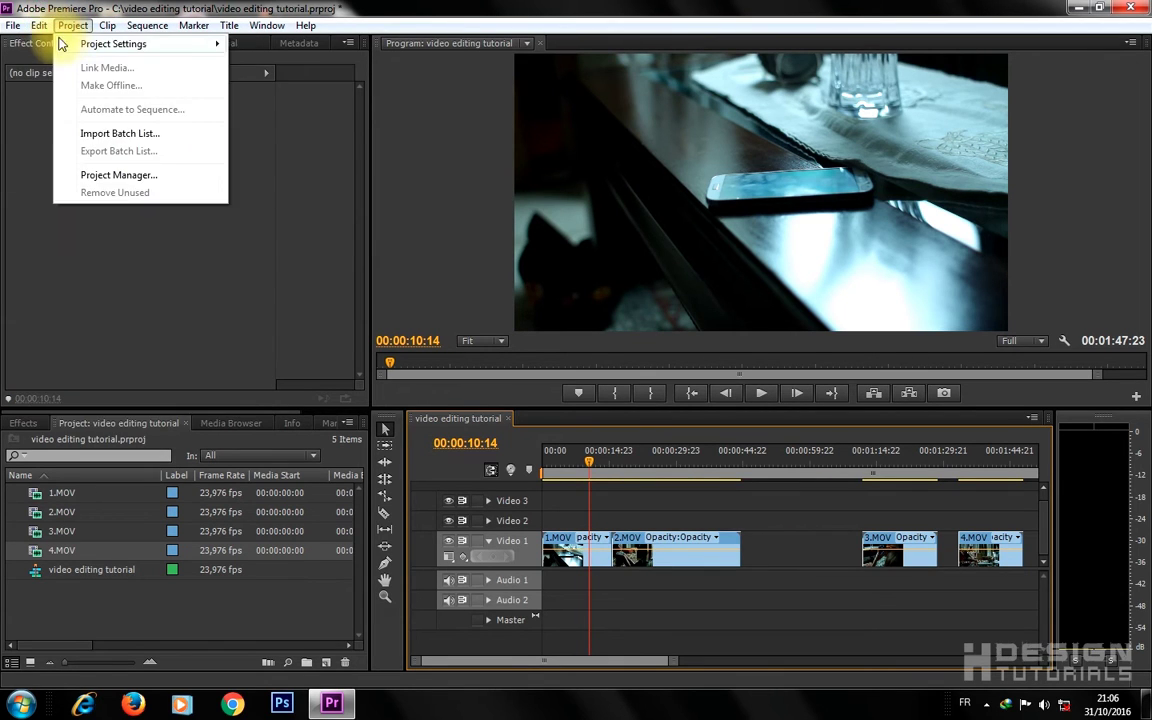
click(64, 61)
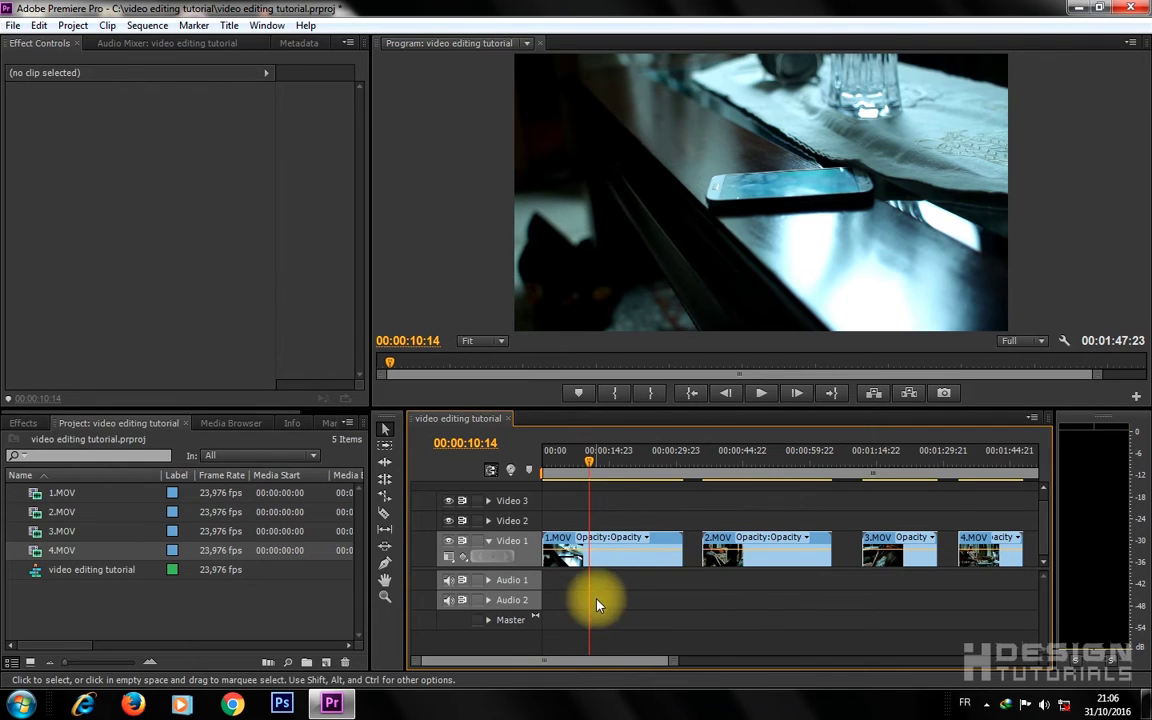
Step: Preview the sequence from the start and scrub the playhead to 00:00:11:07 in 1.MOV
drag(590, 466, 535, 463)
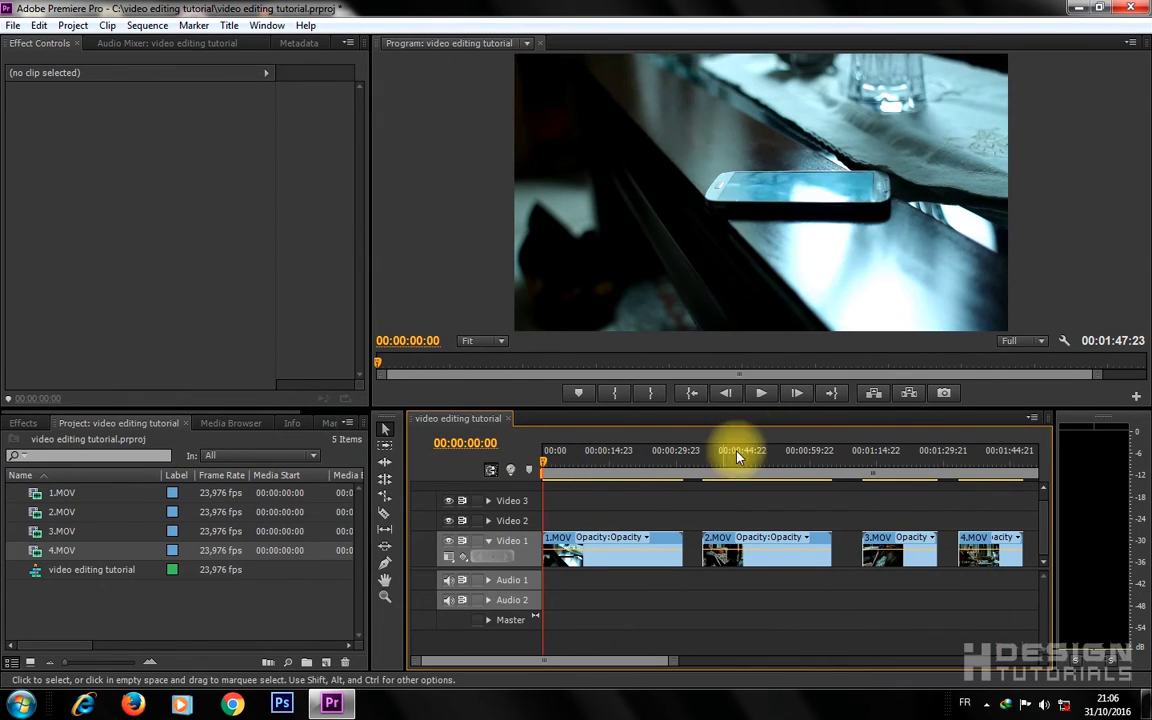
click(762, 396)
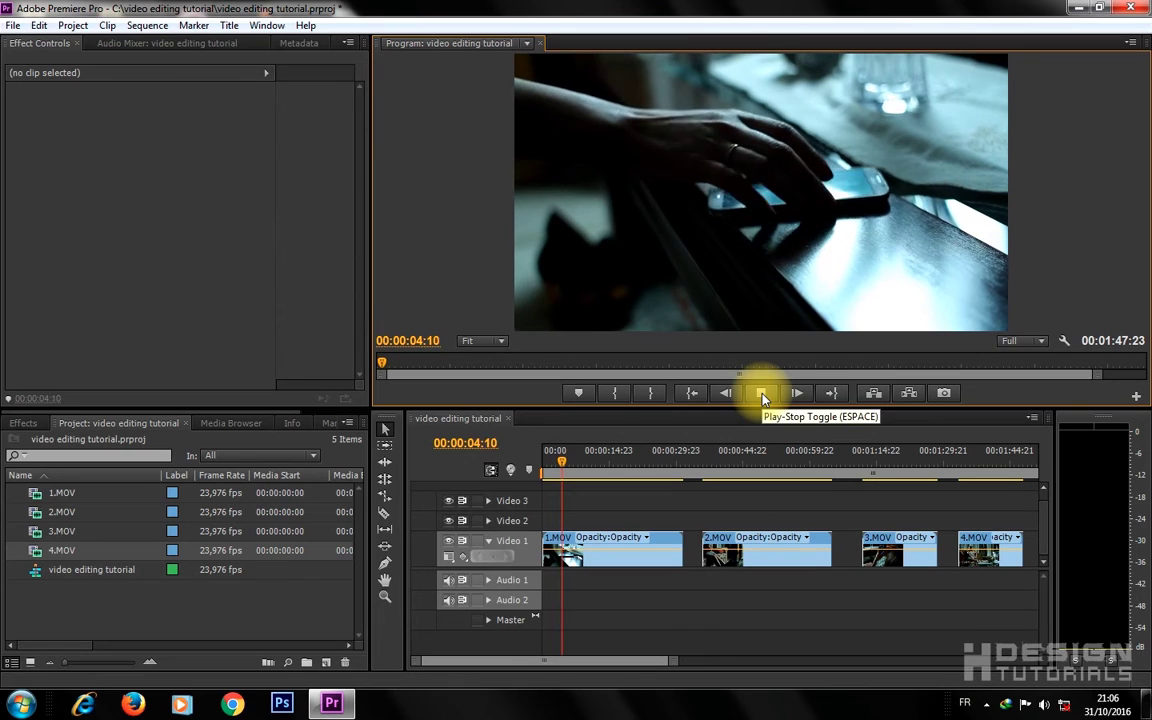
click(762, 396)
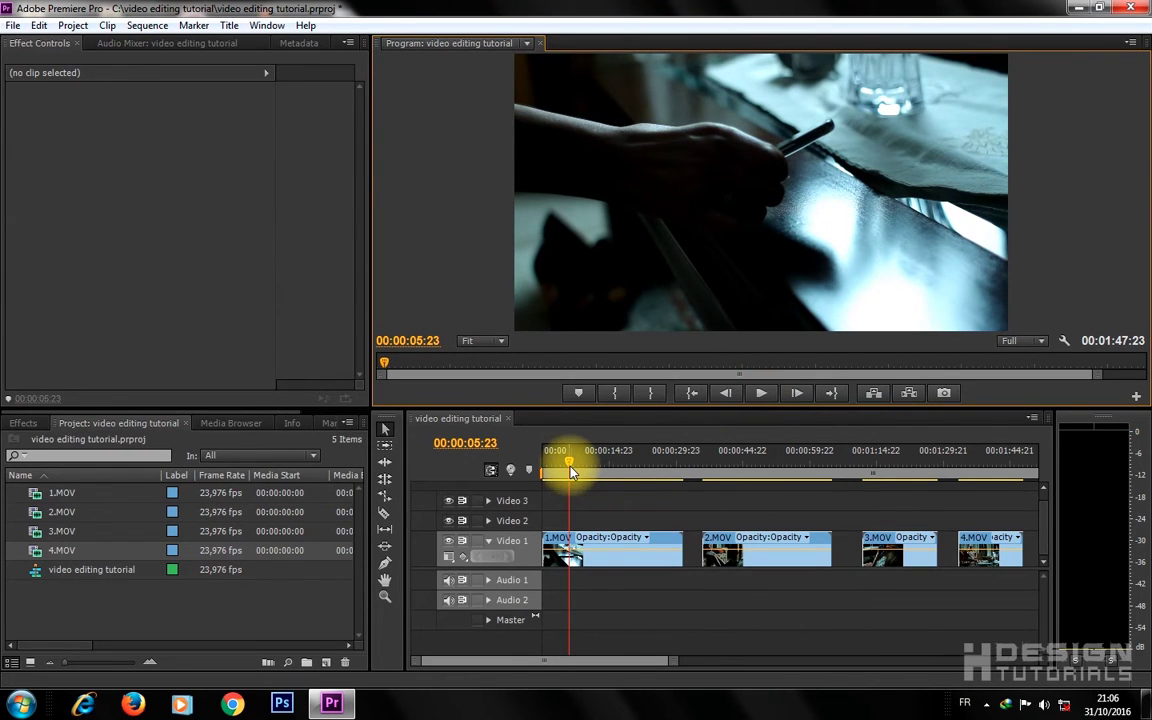
drag(572, 472, 595, 470)
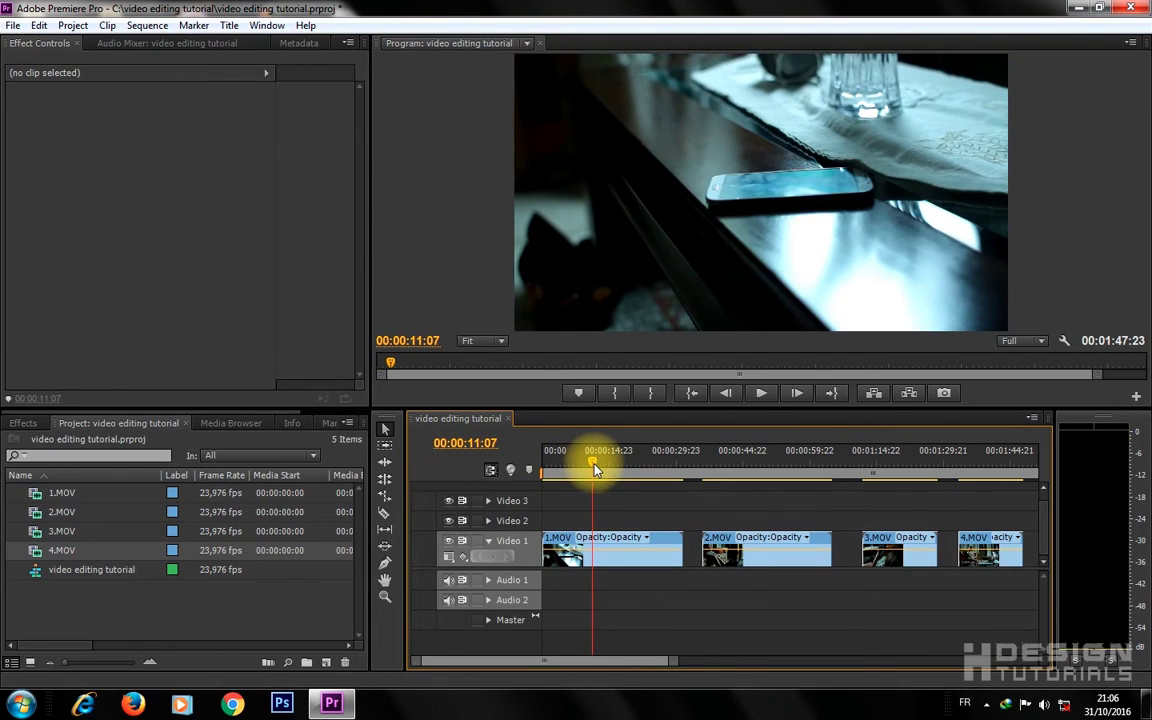
Step: Magnify 1.MOV in the timeline with the Zoom tool and zoom back out to see all four clips
click(385, 600)
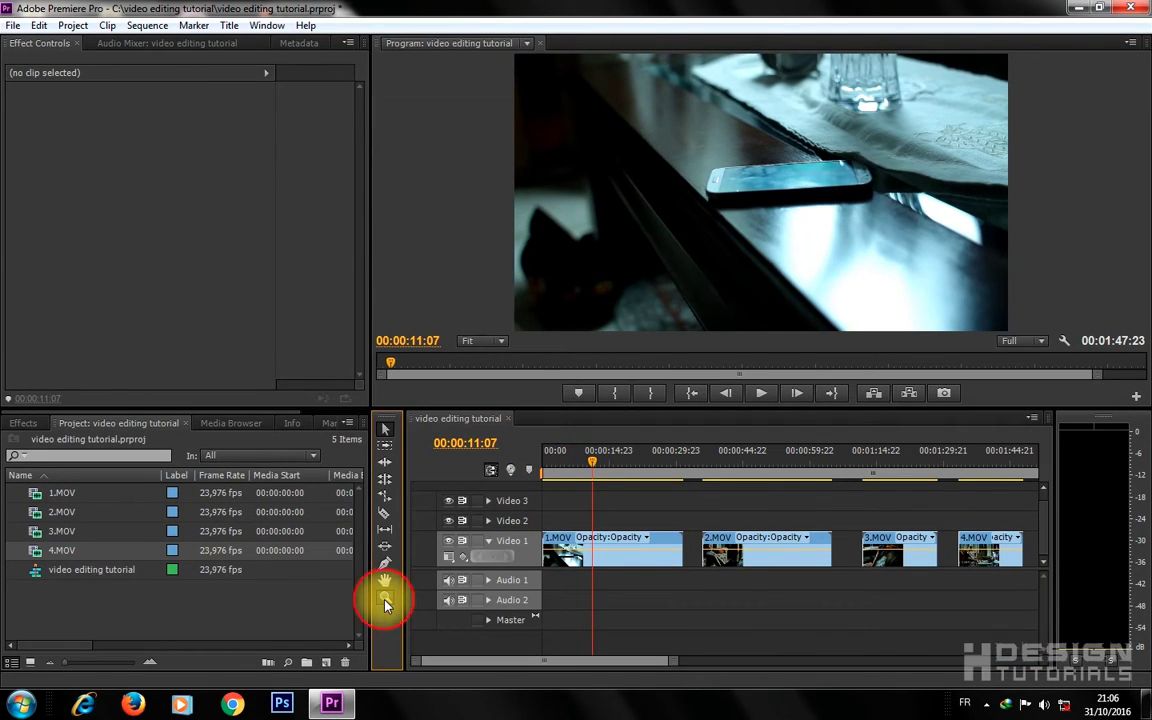
click(612, 553)
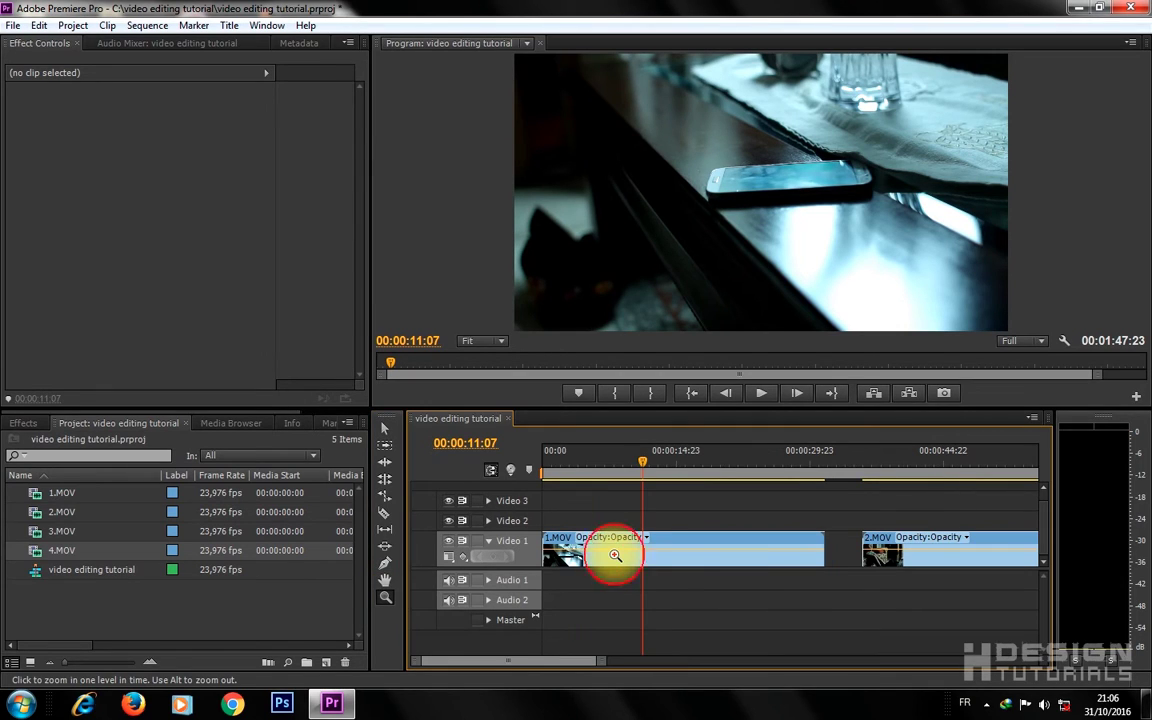
click(686, 549)
click(765, 556)
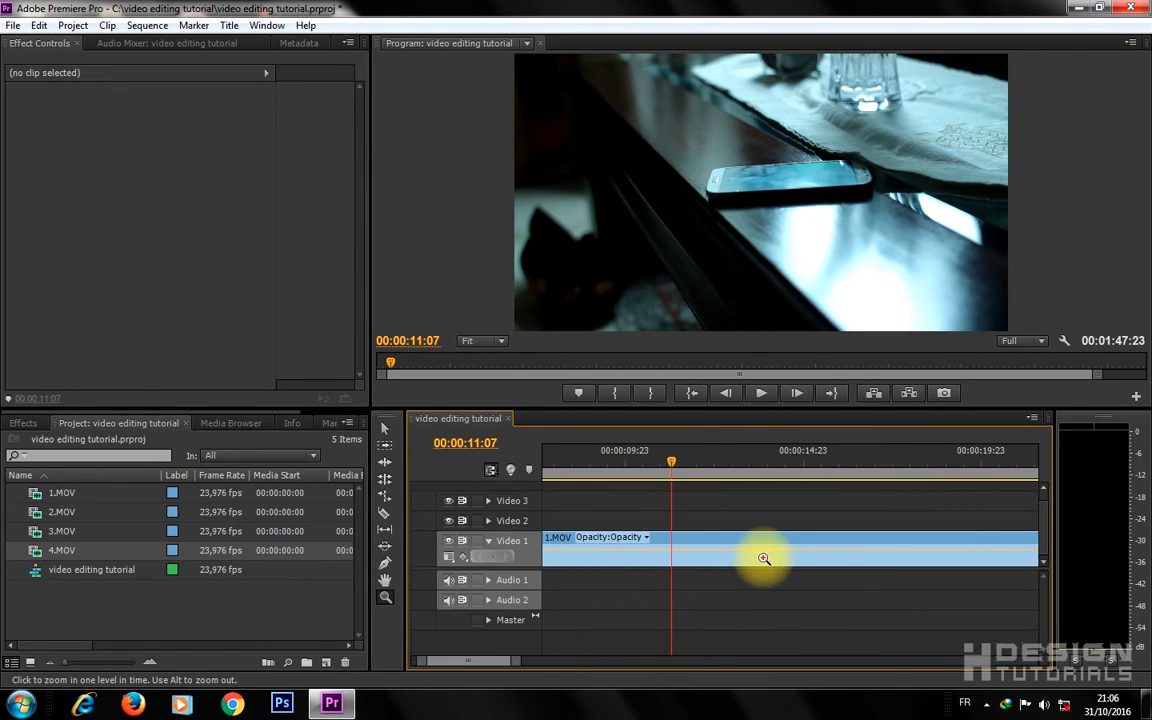
click(735, 551)
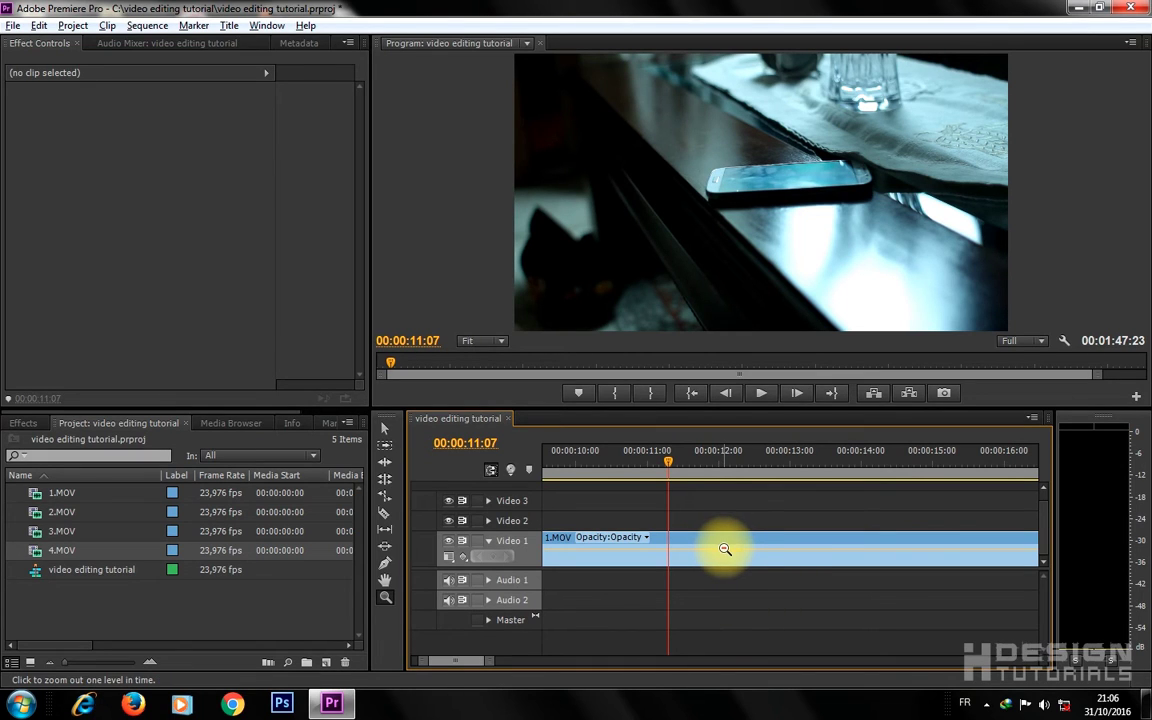
alt+click(739, 553)
alt+click(733, 551)
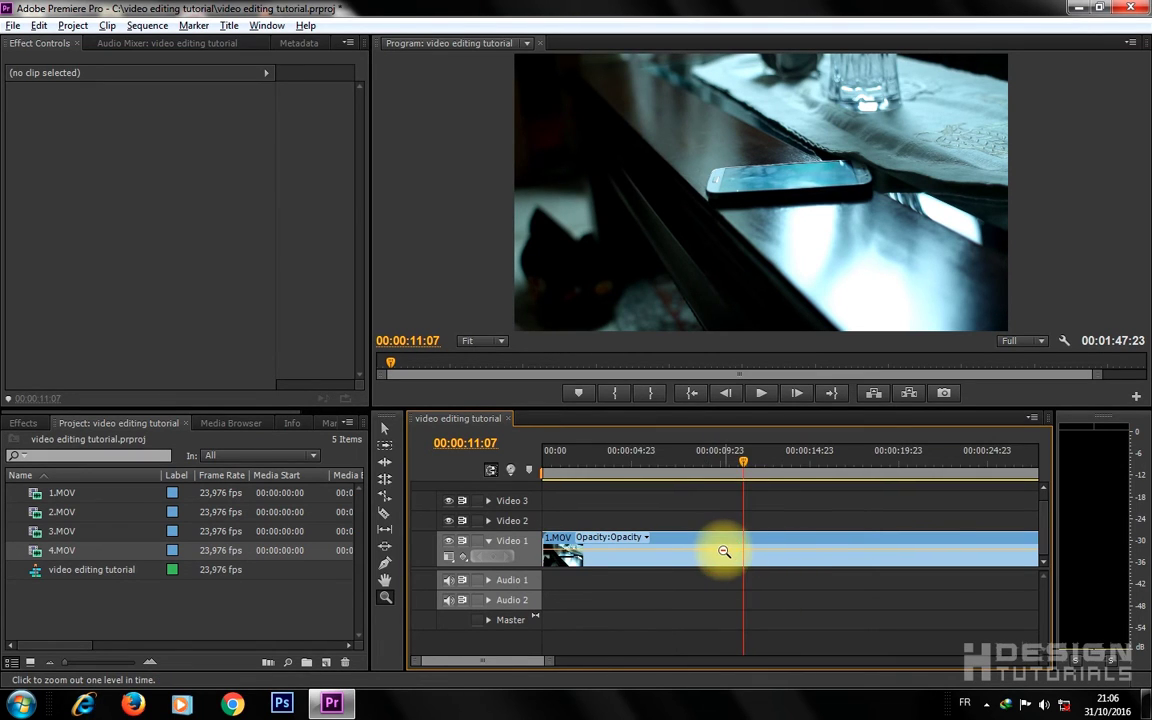
alt+click(720, 548)
alt+click(693, 551)
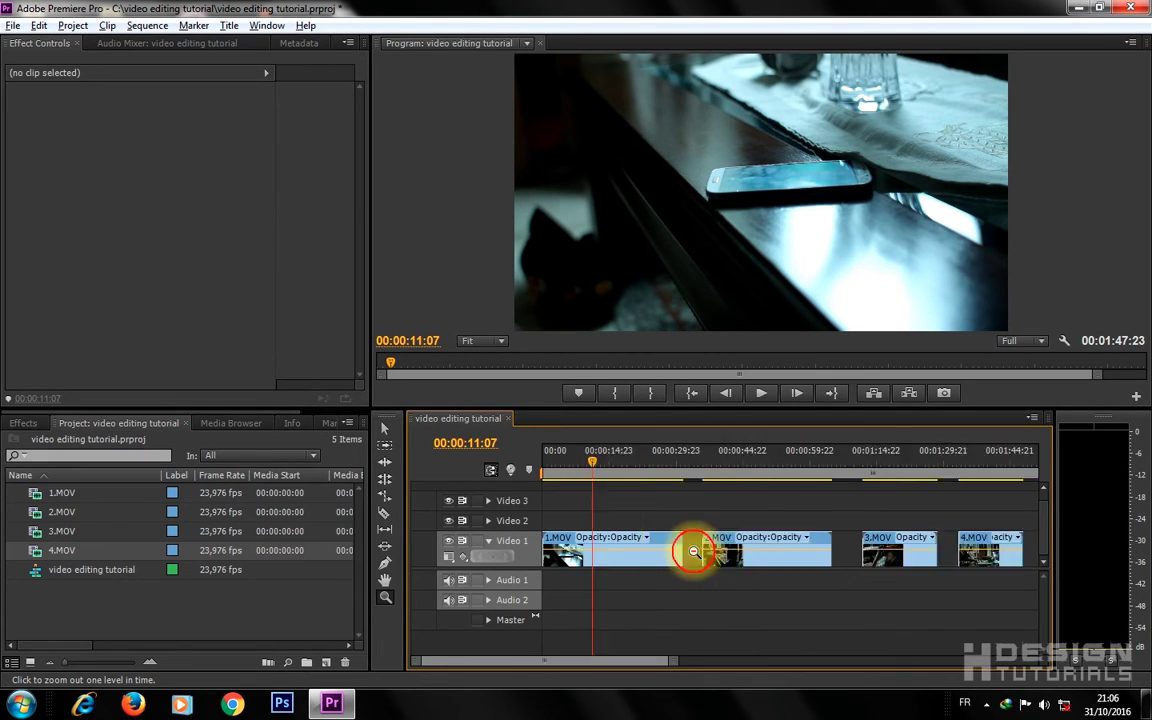
alt+click(633, 555)
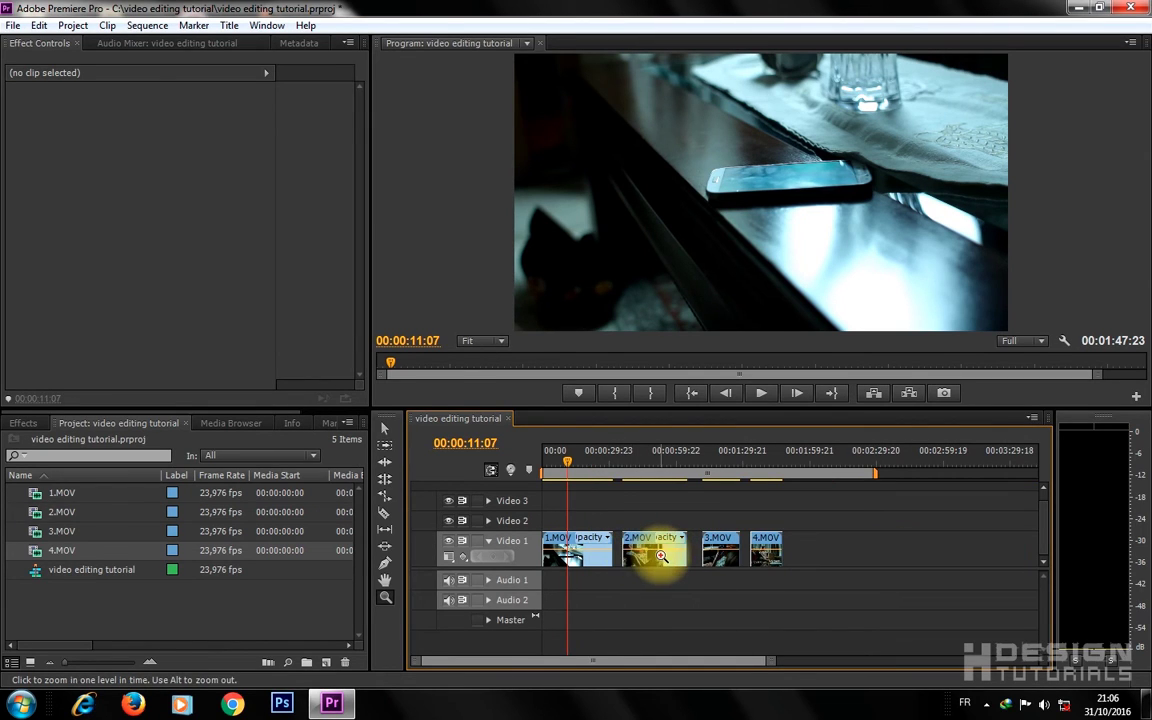
Step: Zoom the timeline in on 2.MOV and back out to the overview of all four clips
click(670, 555)
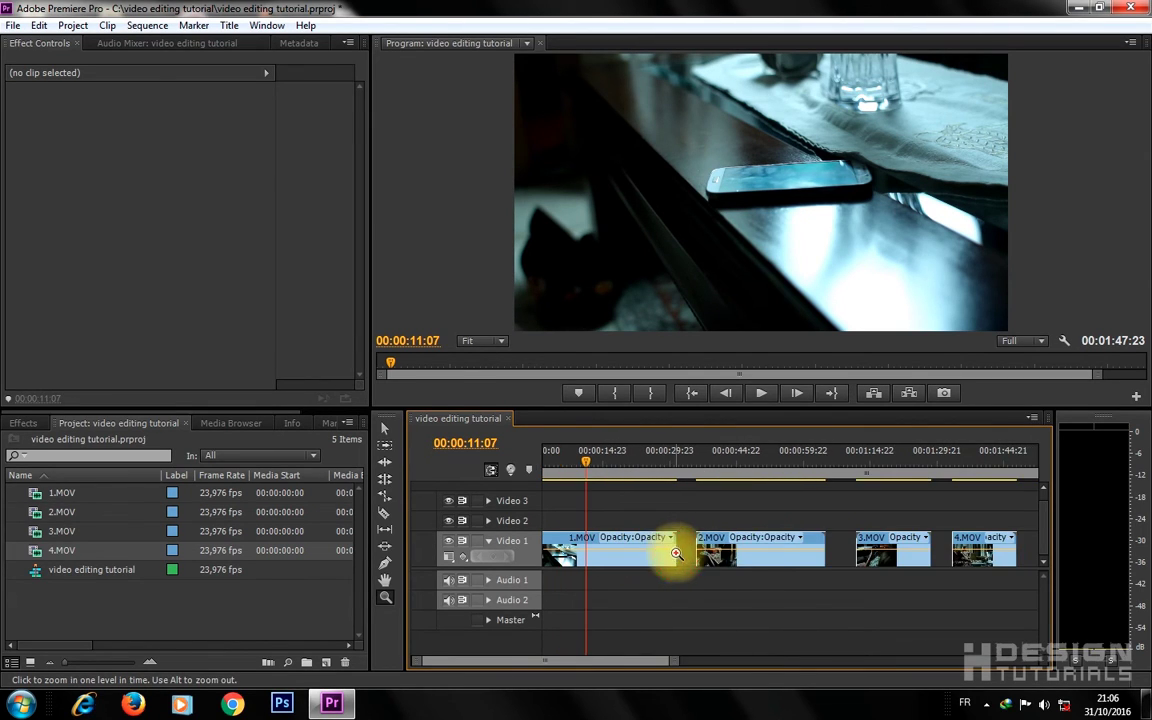
click(768, 553)
click(802, 551)
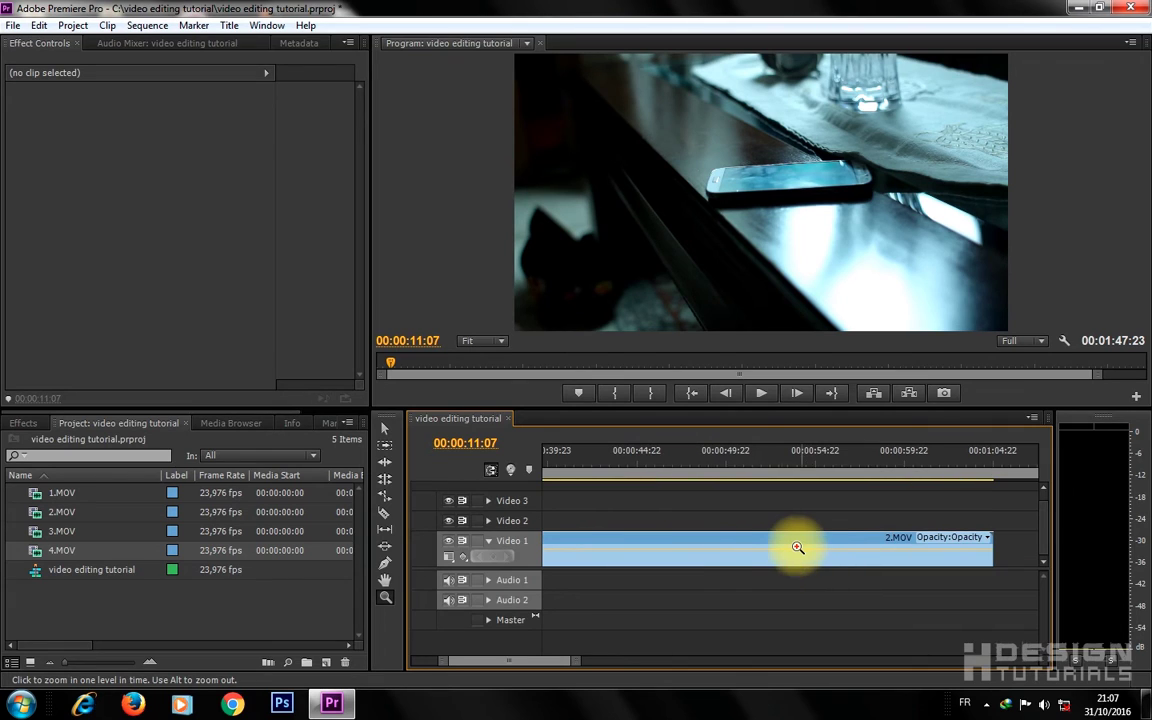
alt+click(725, 550)
alt+click(724, 552)
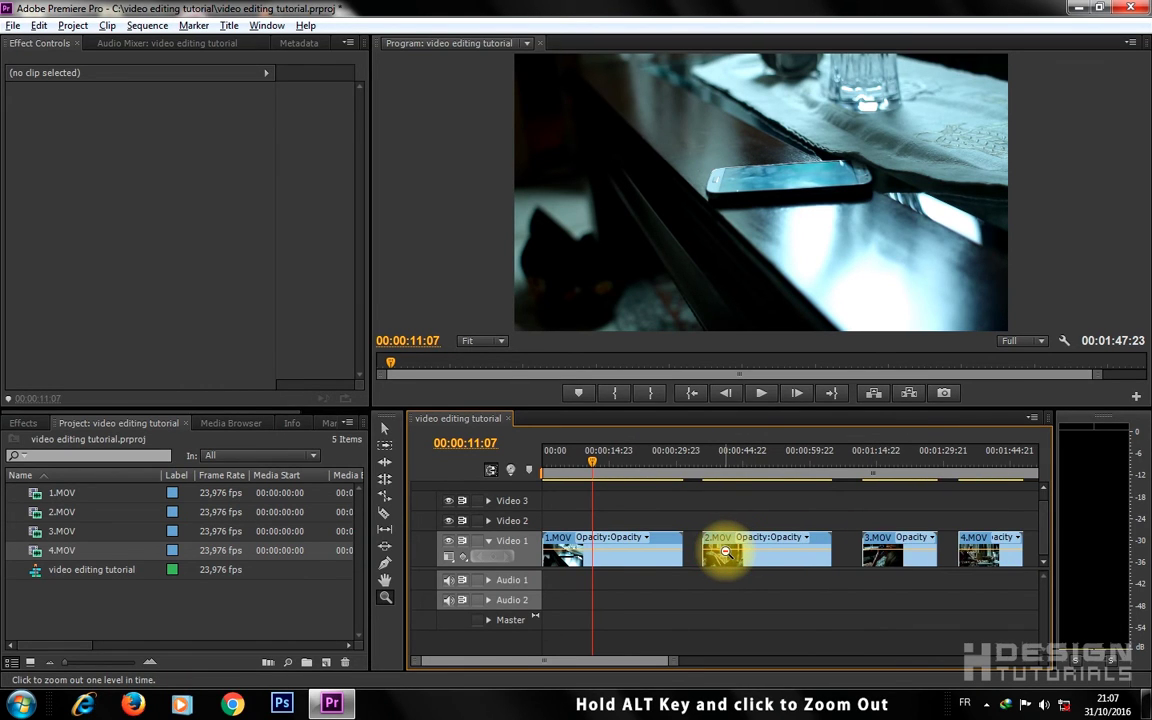
Step: Scrub through 1.MOV from 00:00:21:00 back to 00:00:15:12 at finer timeline scales, and return to the full overview
drag(597, 486, 636, 465)
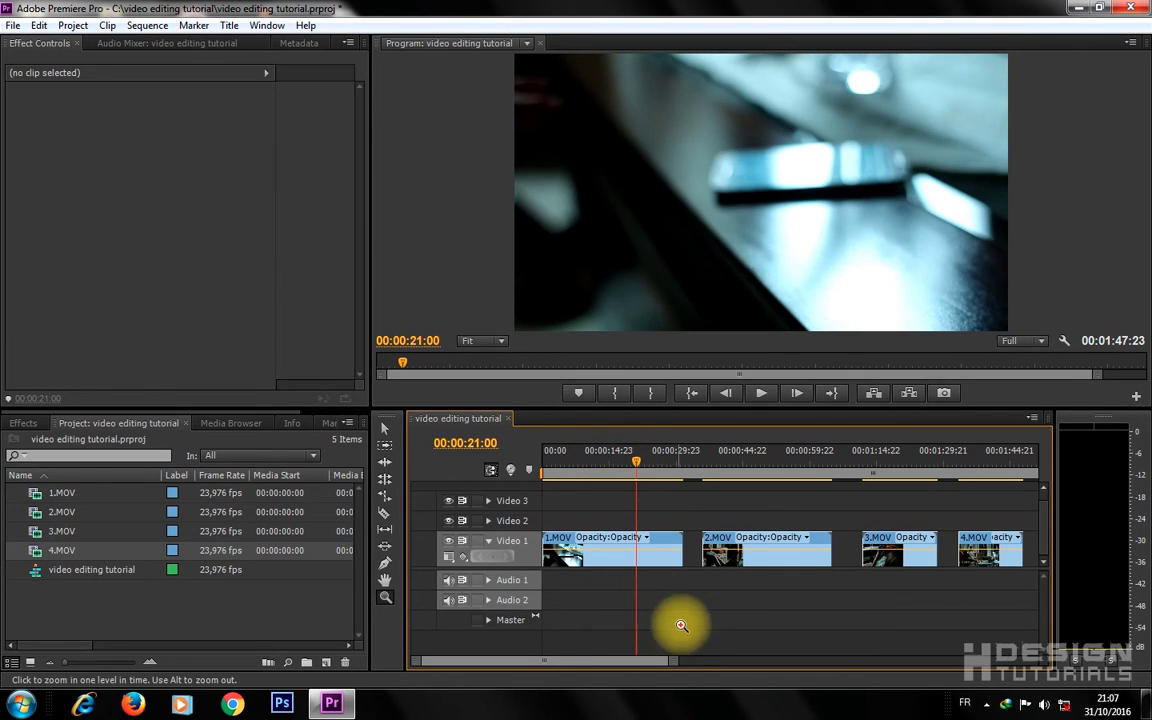
drag(676, 663, 607, 653)
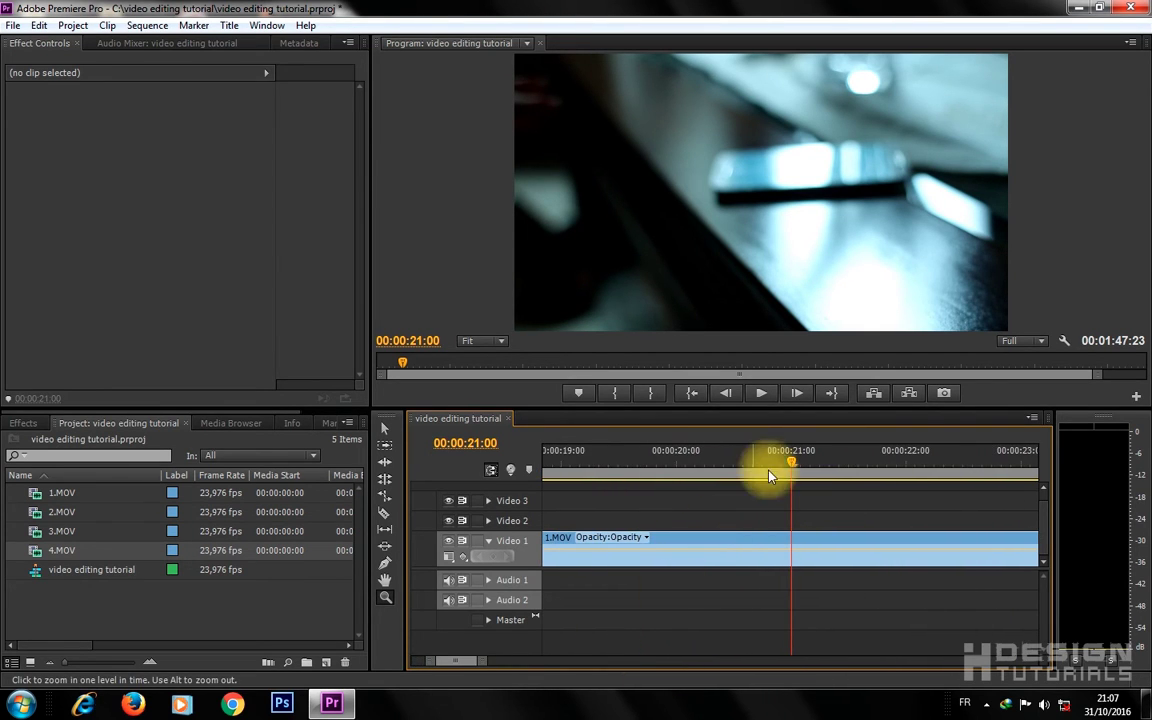
drag(773, 463, 759, 466)
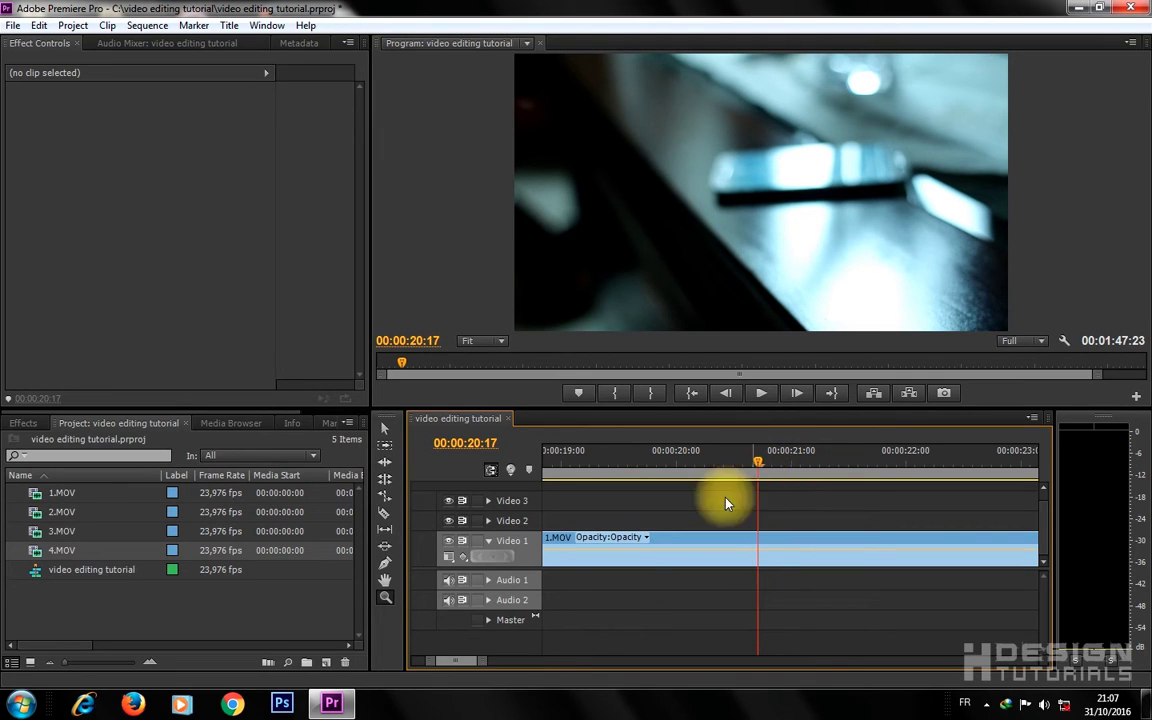
drag(483, 662, 476, 663)
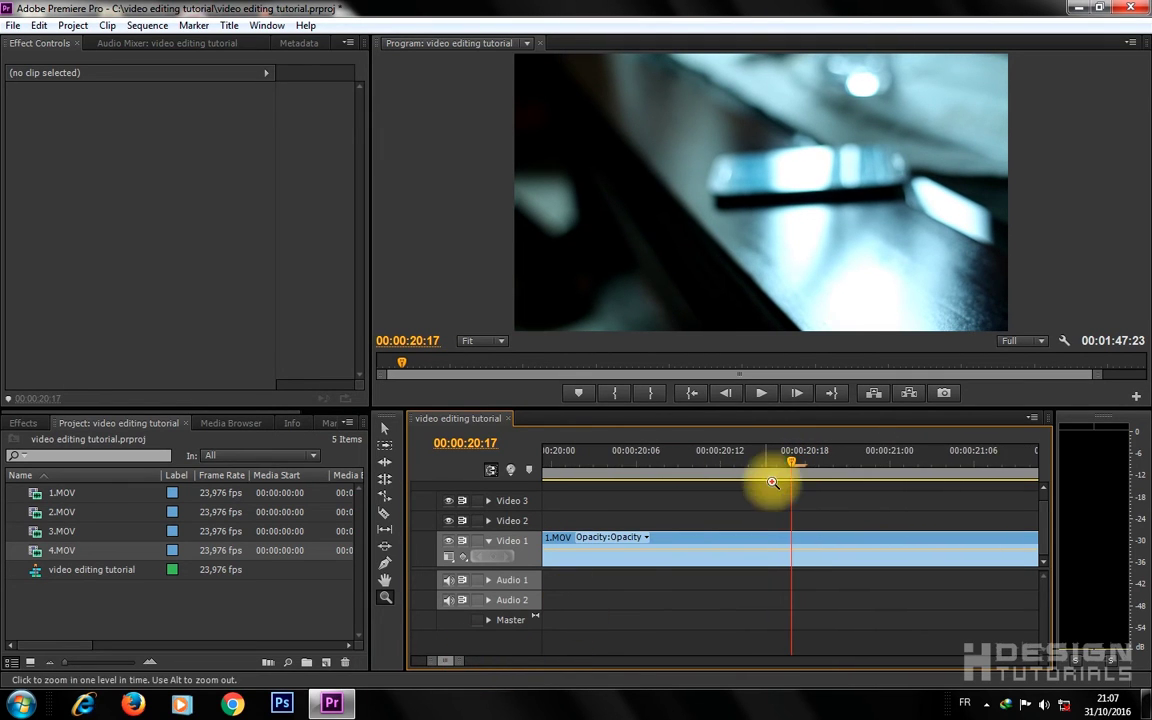
drag(745, 468, 689, 467)
drag(461, 664, 638, 669)
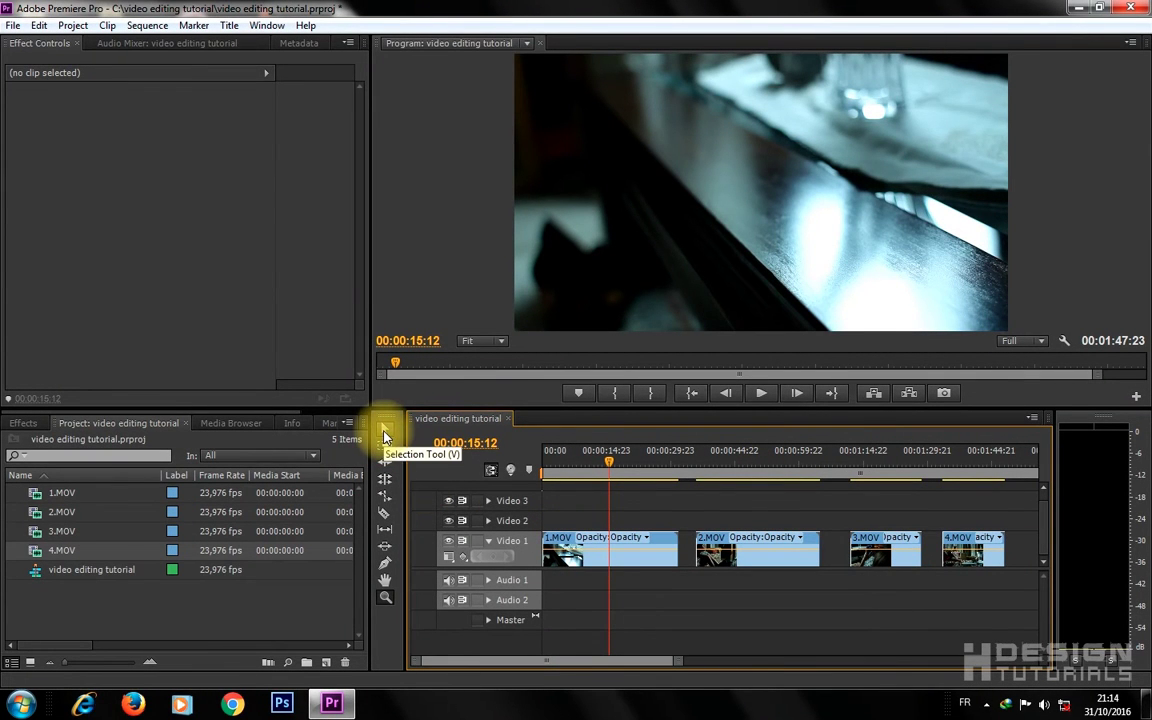
Step: Switch to the Selection tool, play the sequence from the beginning and stop at 00:00:07:04
click(385, 435)
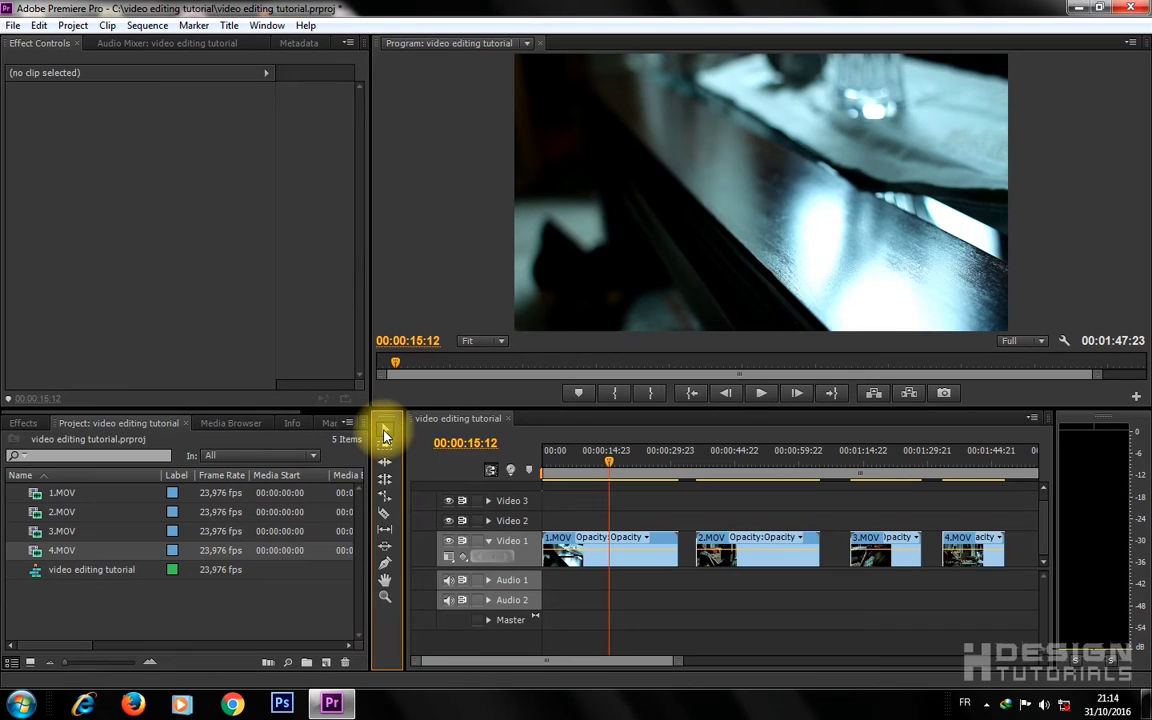
click(580, 535)
drag(612, 467, 542, 463)
key(space)
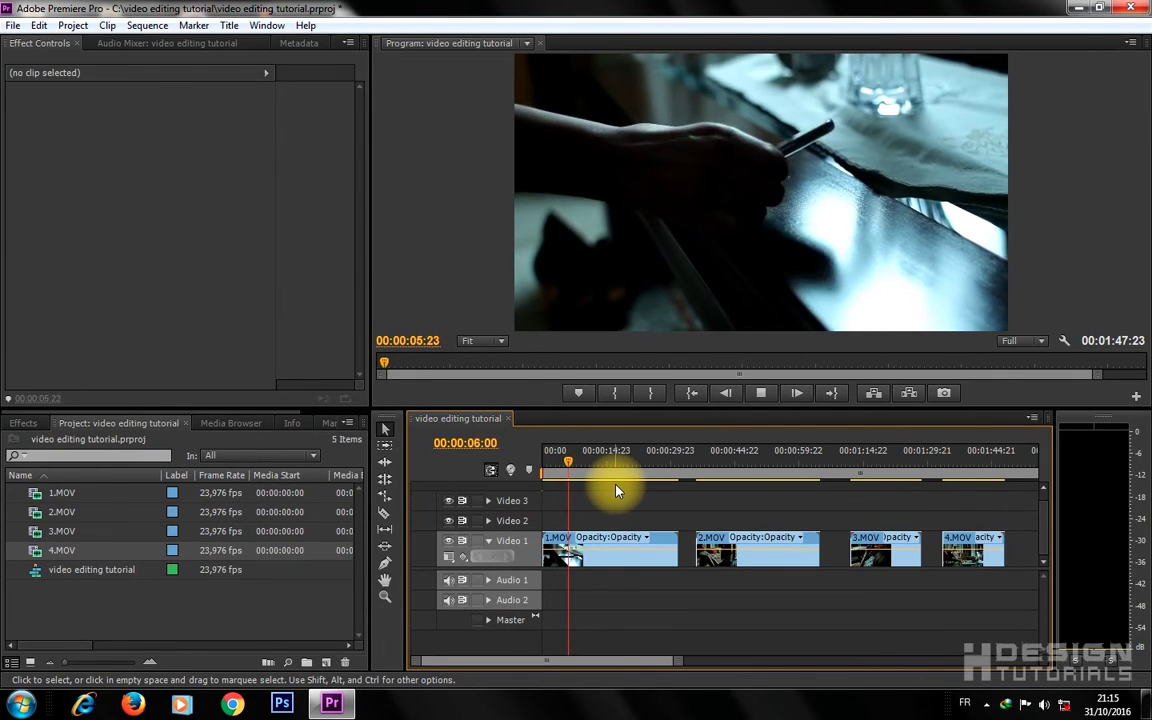
key(space)
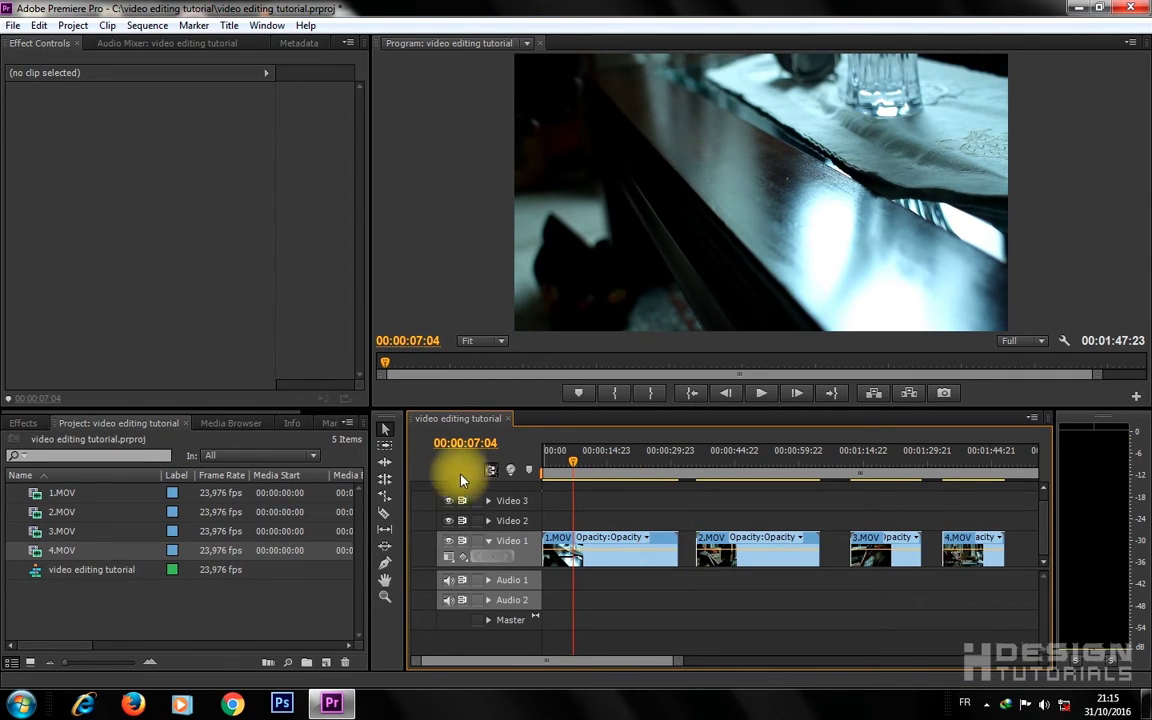
Step: Try trimming the end of 1.MOV to the playhead at 00:00:07:04, and extend the clip back to its original end
drag(674, 556, 569, 549)
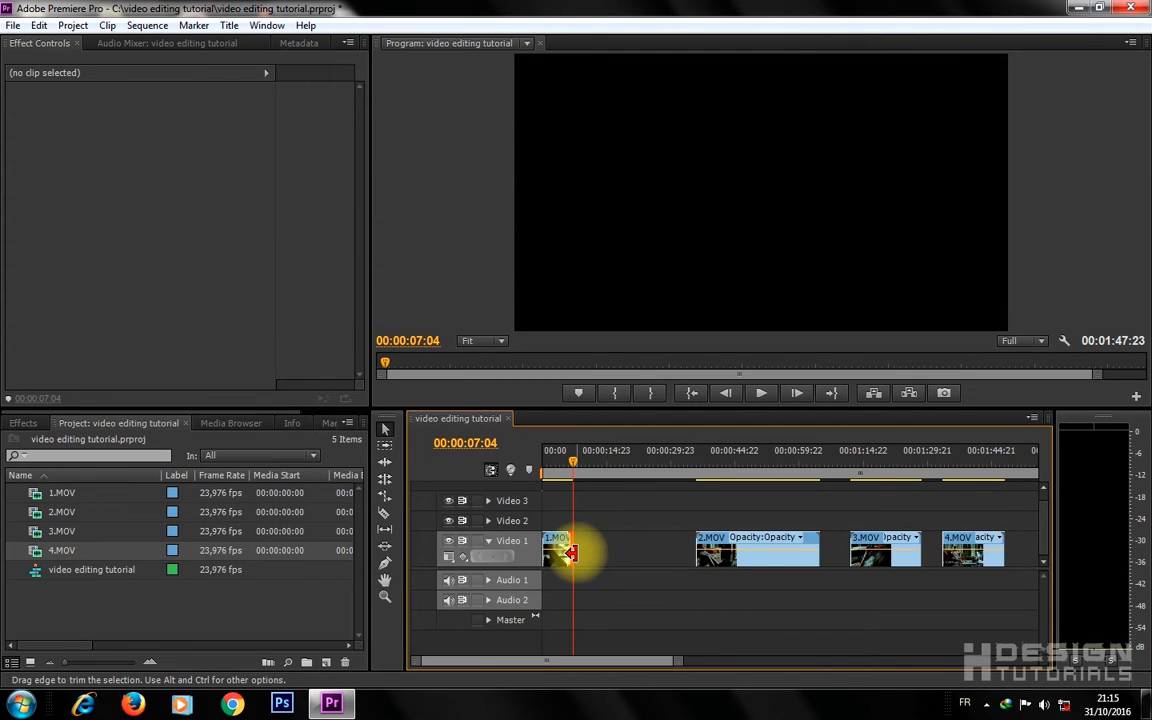
drag(578, 553, 676, 555)
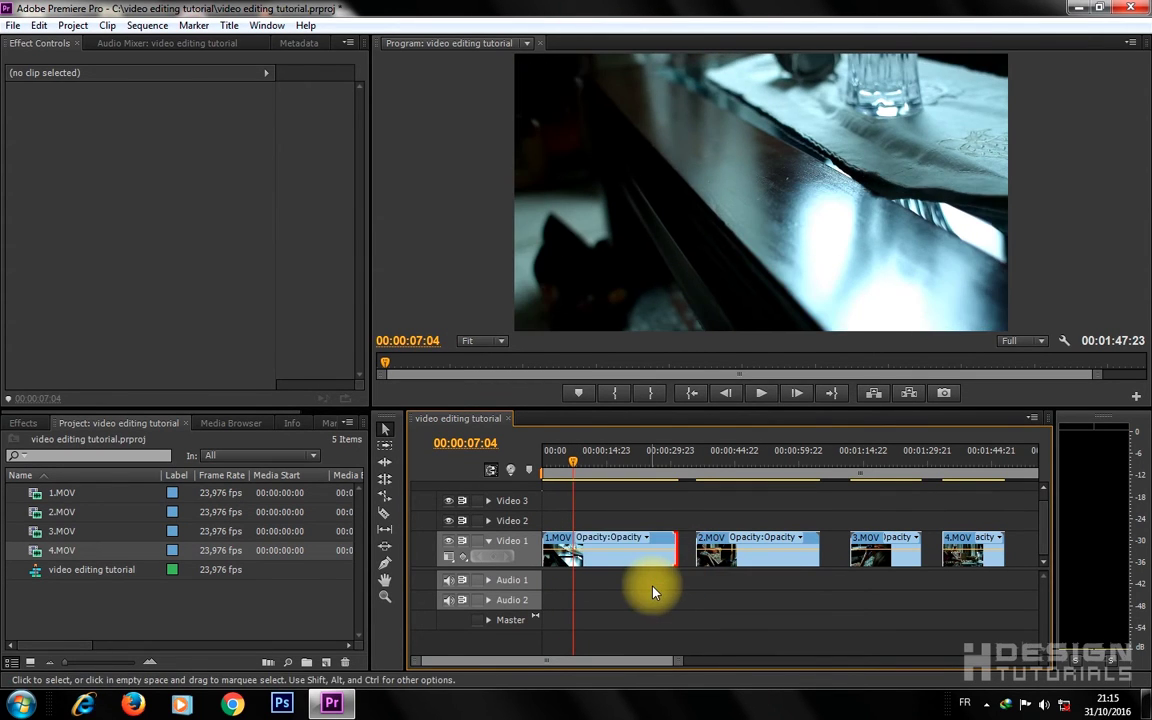
Step: Split 1.MOV at the 00:00:07:04 playhead with the Razor tool and delete the part after the cut
click(386, 517)
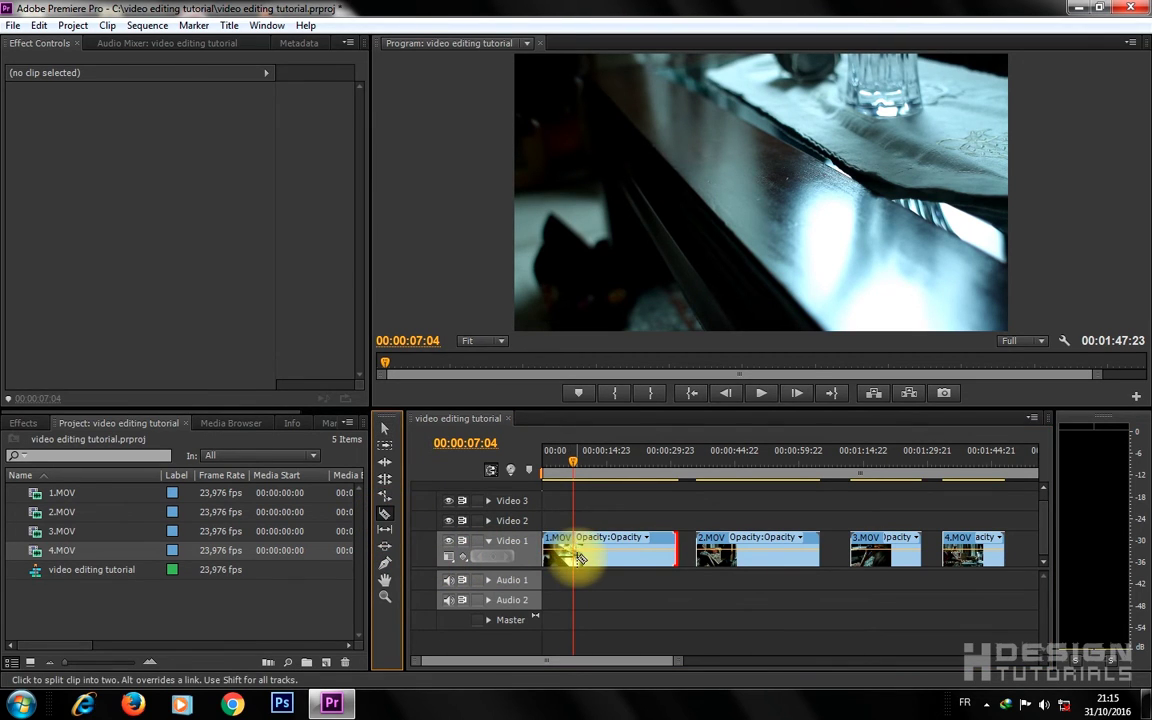
drag(680, 663, 638, 663)
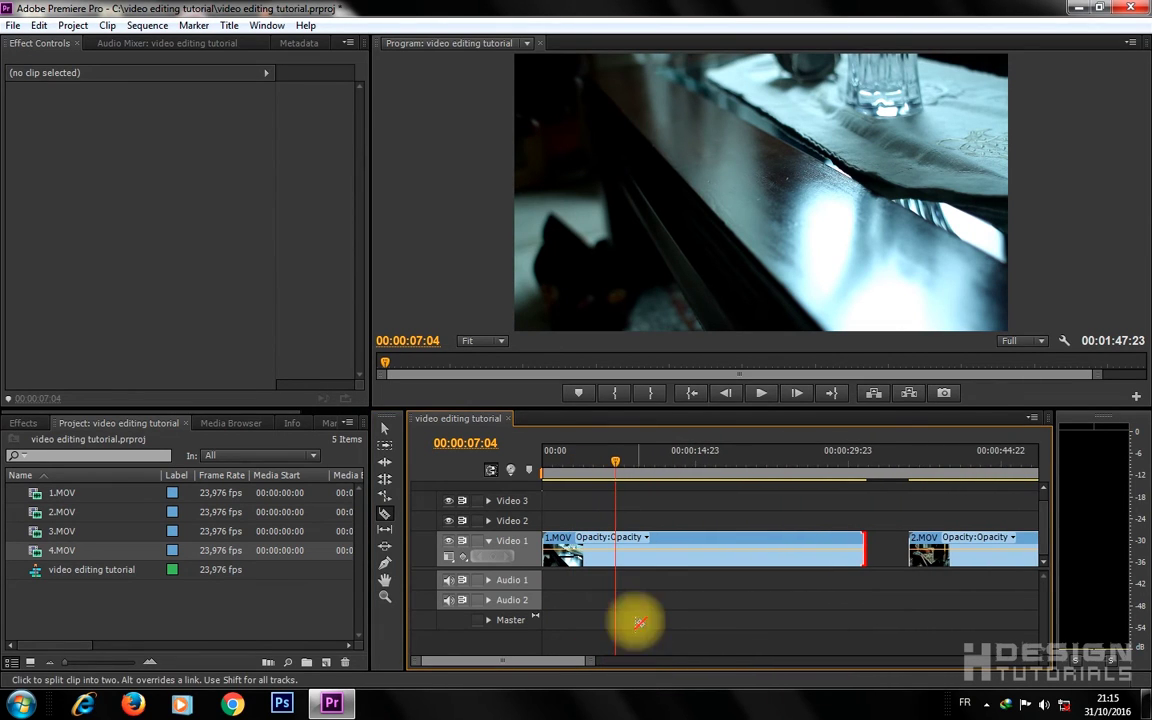
click(617, 547)
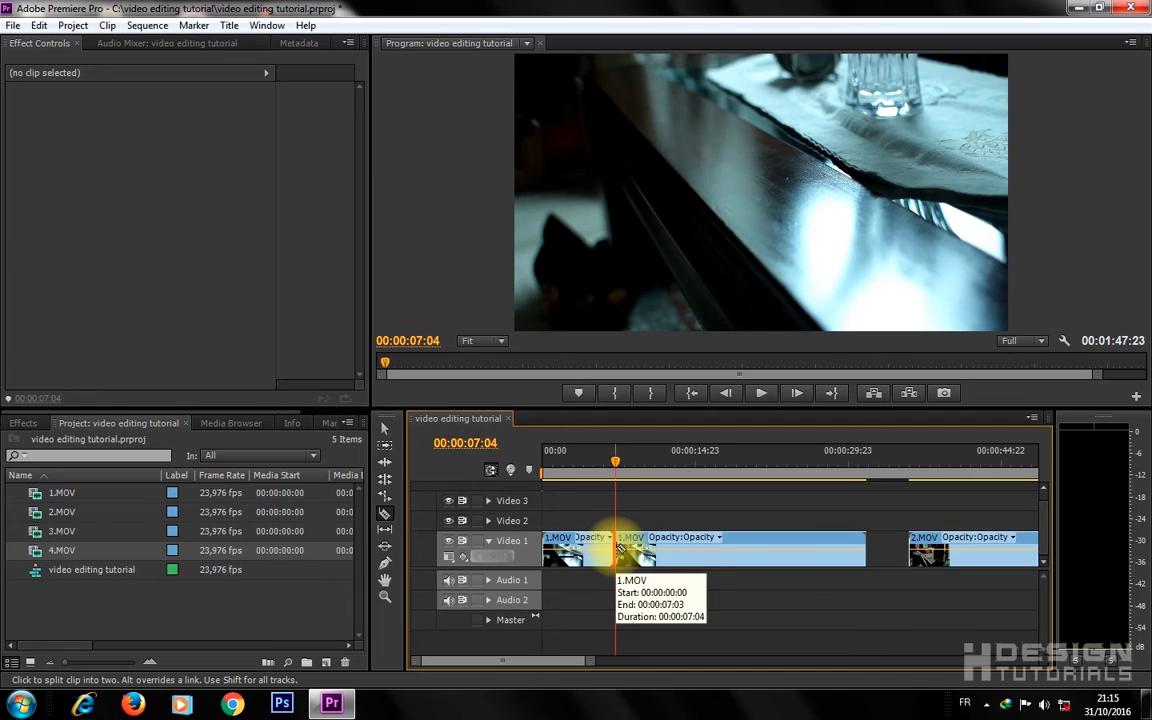
click(386, 431)
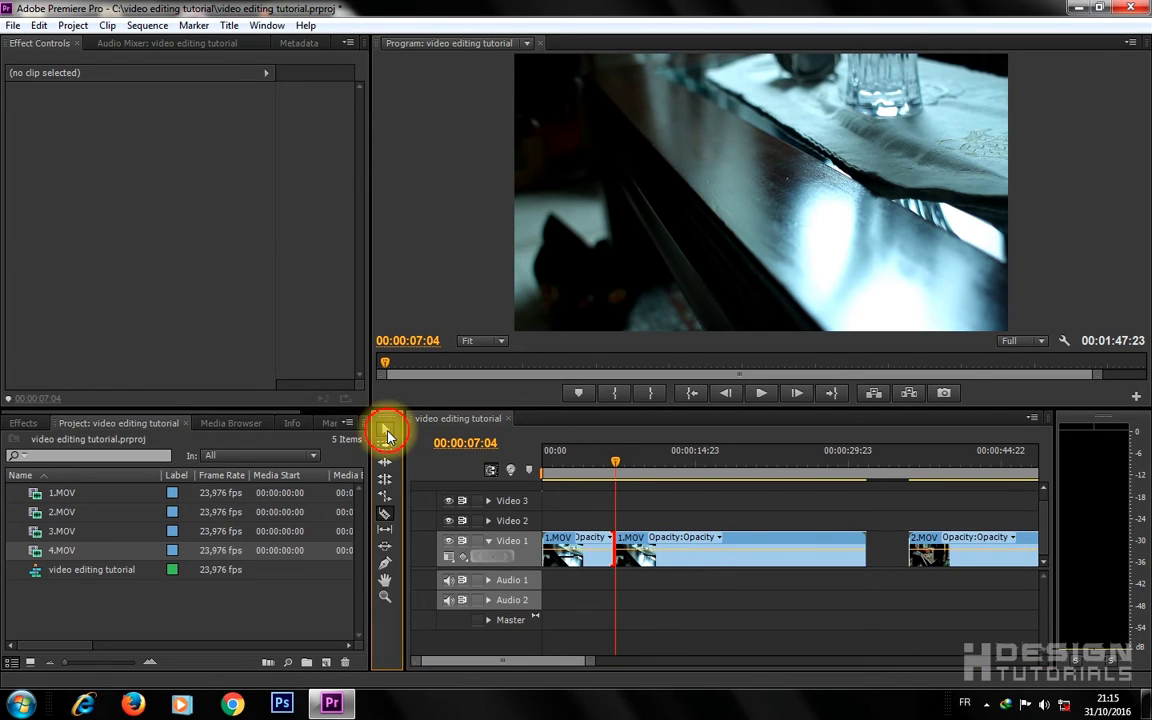
click(743, 560)
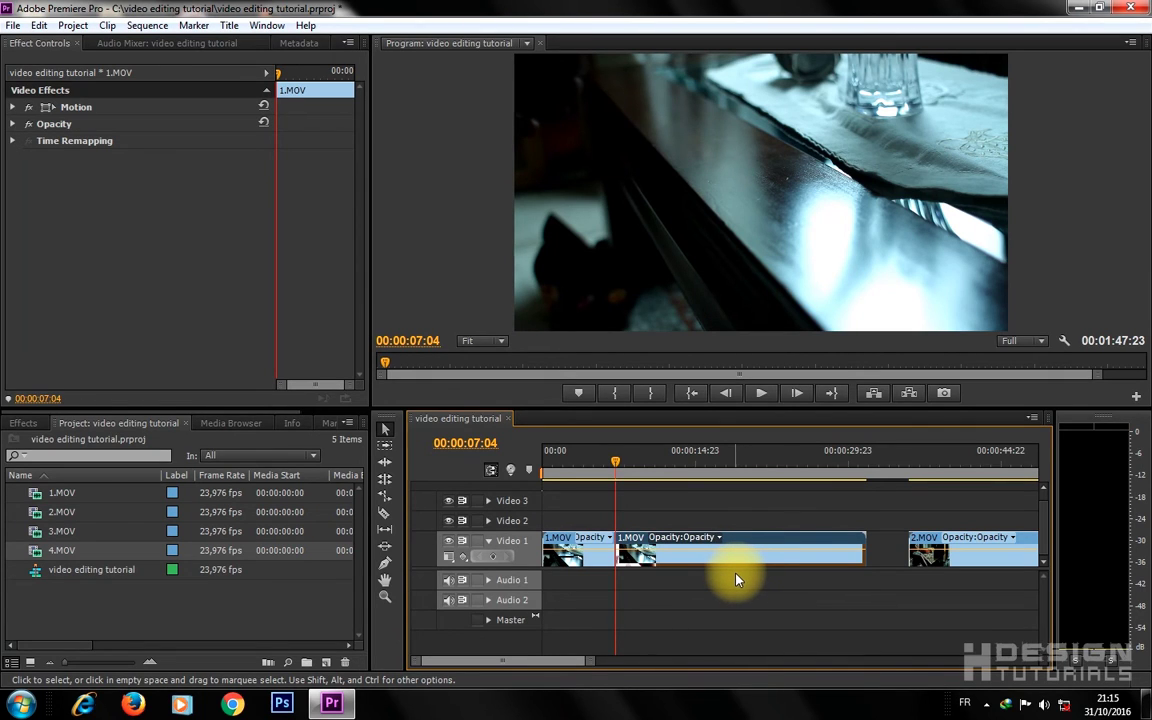
key(Delete)
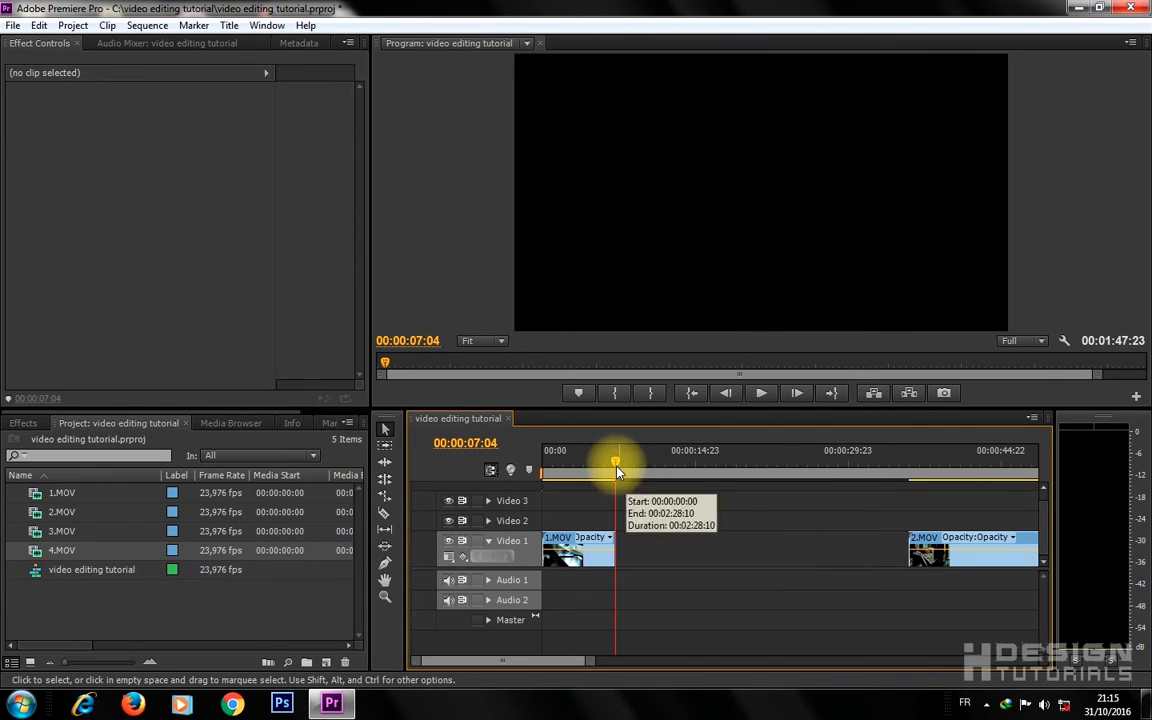
Step: Check the shortened ending of 1.MOV and move 2.MOV earlier to start at 00:00:11:15, leaving a small gap after 1.MOV
mouse_move(615, 468)
mouse_down()
mouse_move(546, 471)
mouse_move(609, 470)
mouse_up()
drag(595, 667, 673, 665)
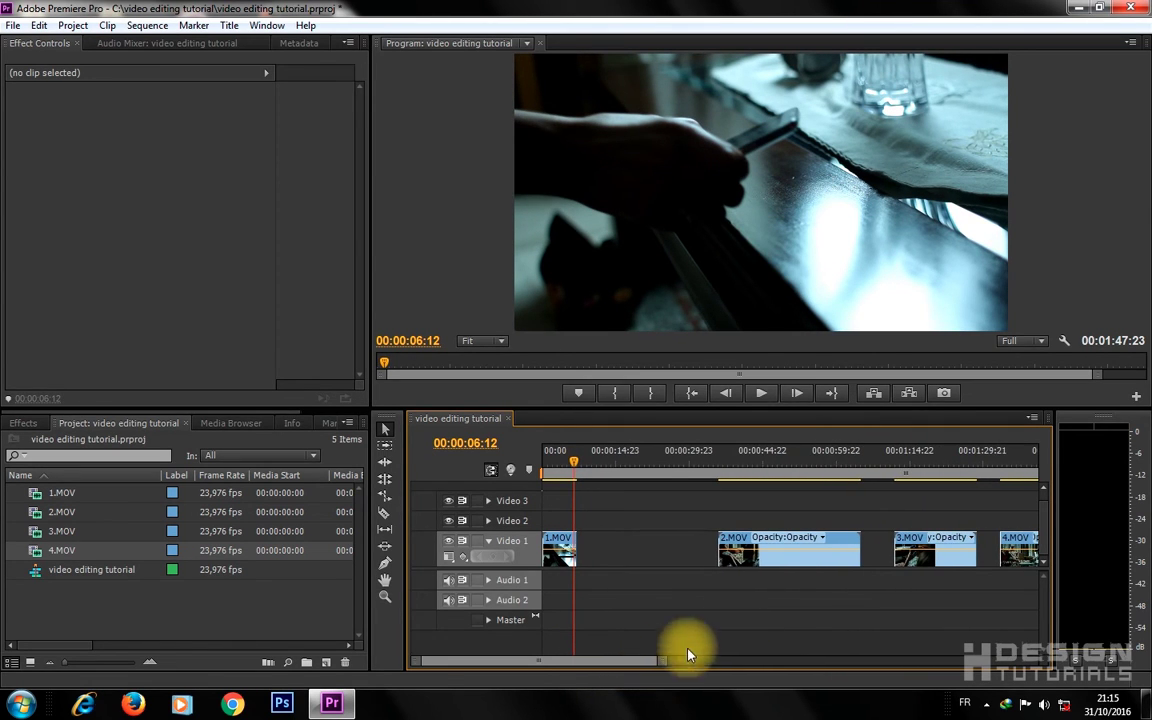
drag(786, 563, 669, 561)
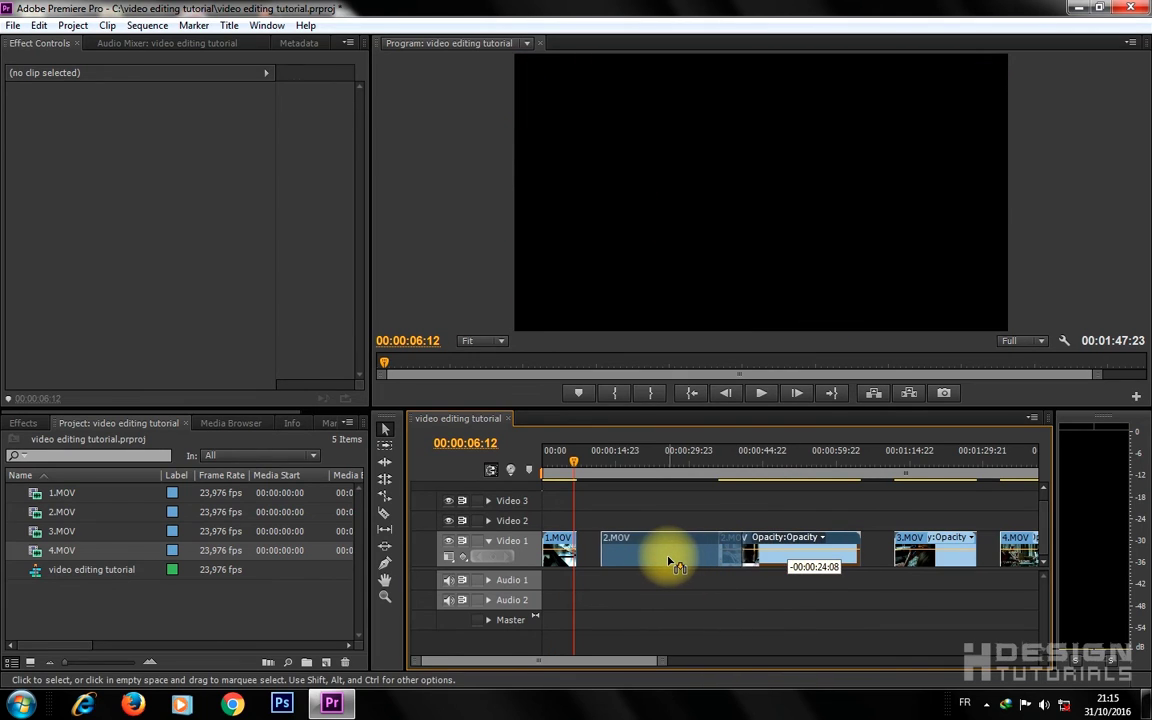
Step: Play 2.MOV up to 00:00:19:07, trim its start to that point and move the clip against the end of 1.MOV
drag(586, 470, 632, 476)
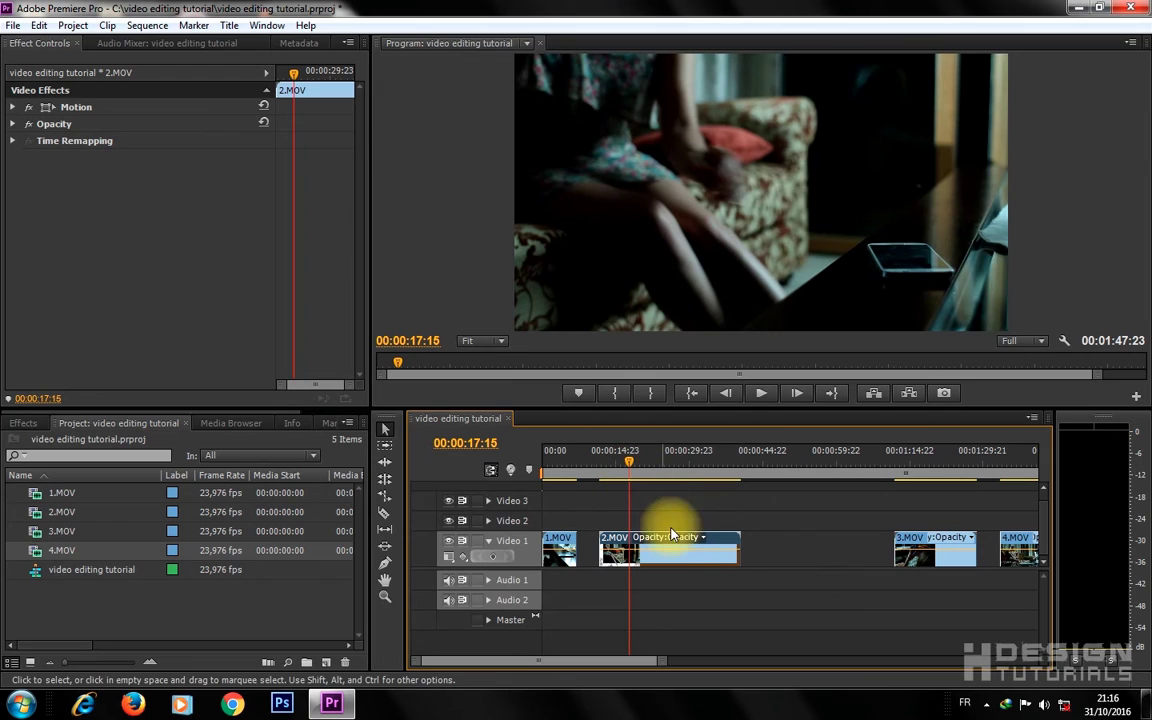
key(space)
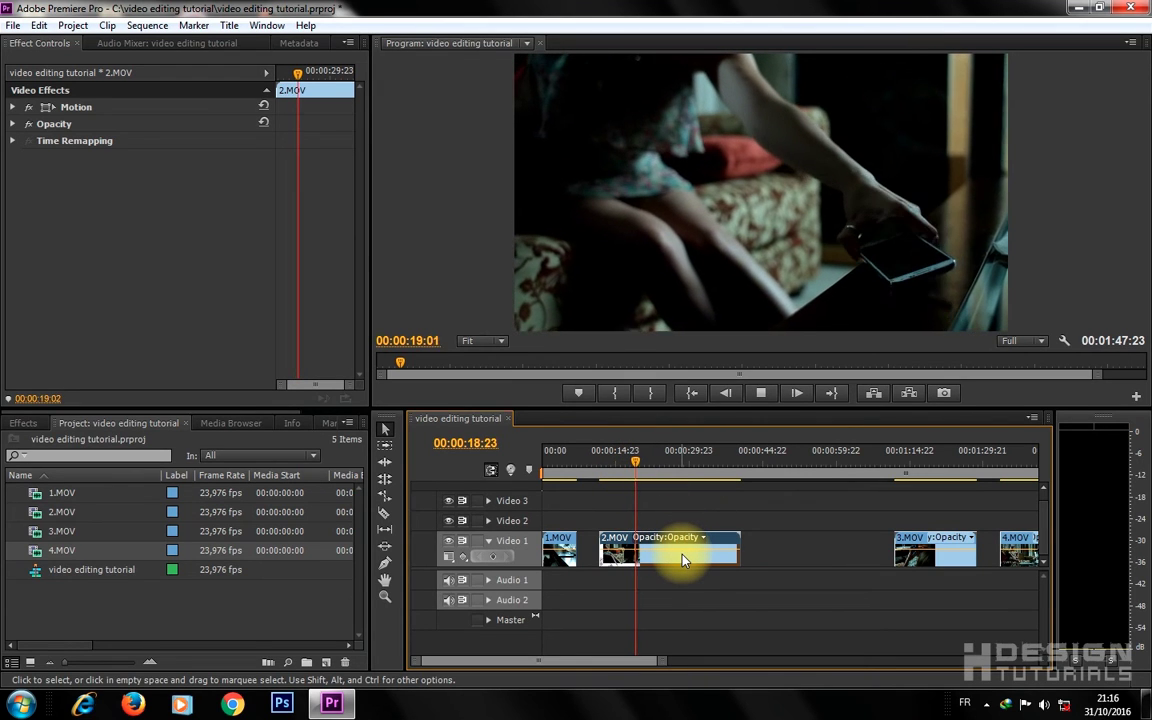
key(space)
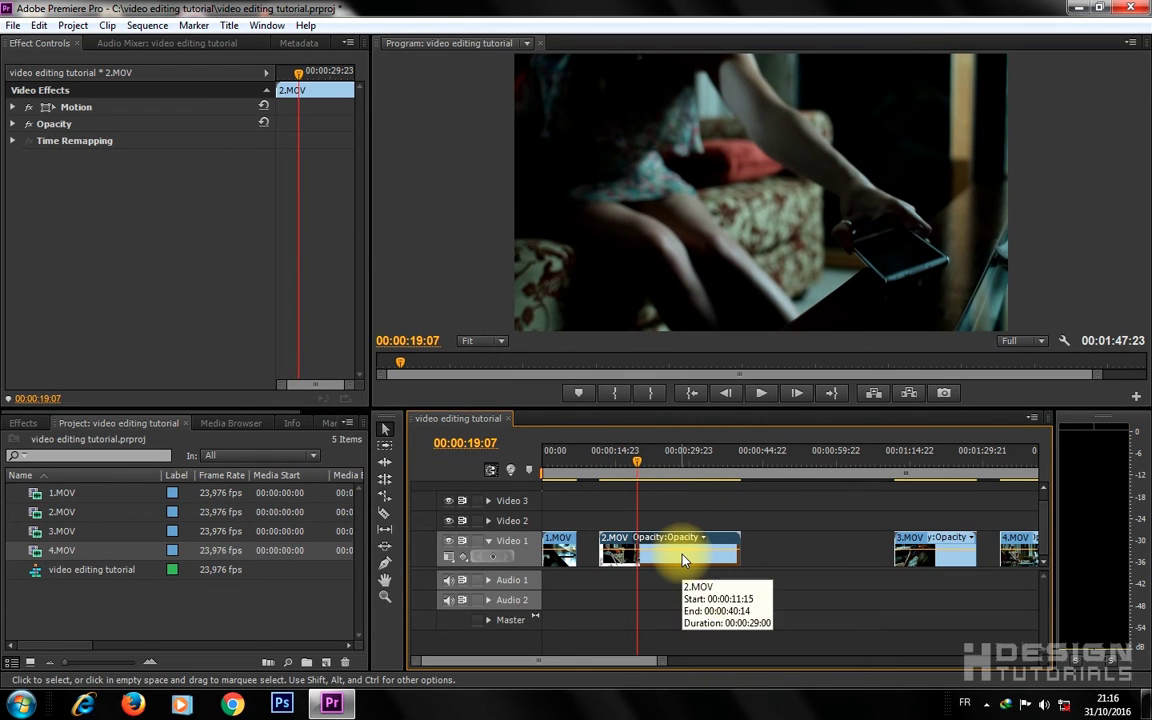
click(605, 553)
drag(610, 553, 650, 567)
drag(637, 563, 609, 599)
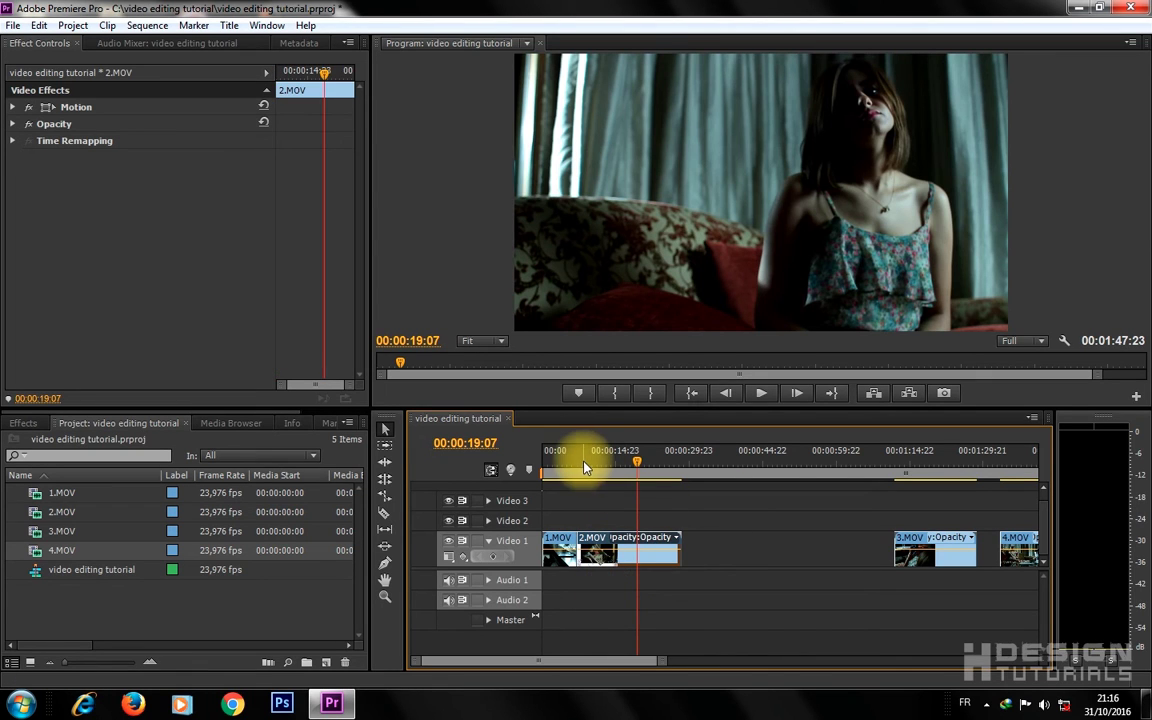
Step: Play across the cut from 1.MOV into 2.MOV, stop at 00:00:14:01 and trim the end of 2.MOV to that point
drag(573, 460, 568, 462)
key(space)
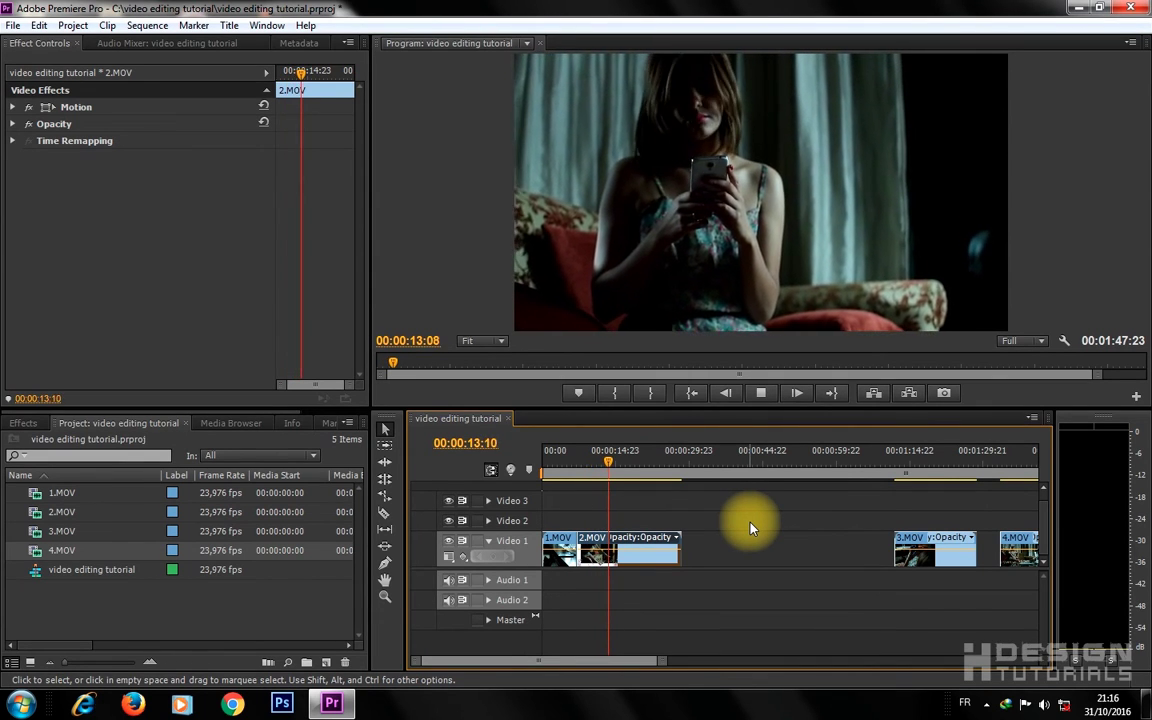
key(space)
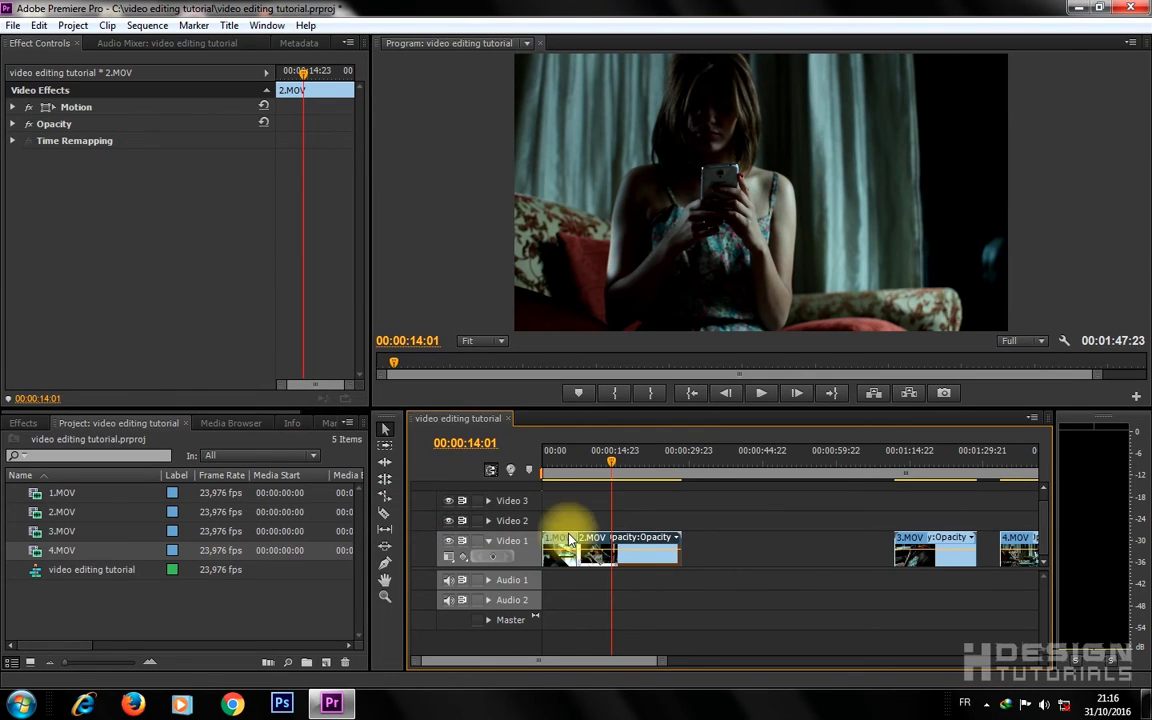
drag(676, 552, 610, 548)
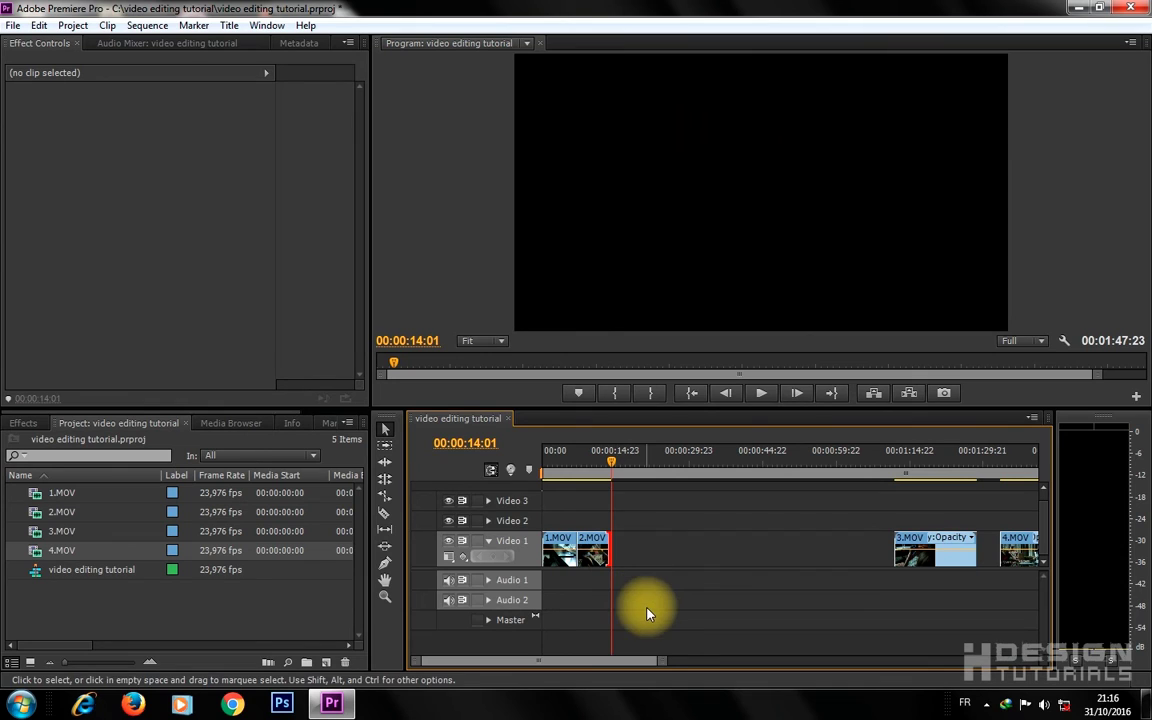
Step: Select 3.MOV and 4.MOV and move them together closer to 2.MOV, leaving a small gap
drag(659, 665, 690, 672)
click(650, 457)
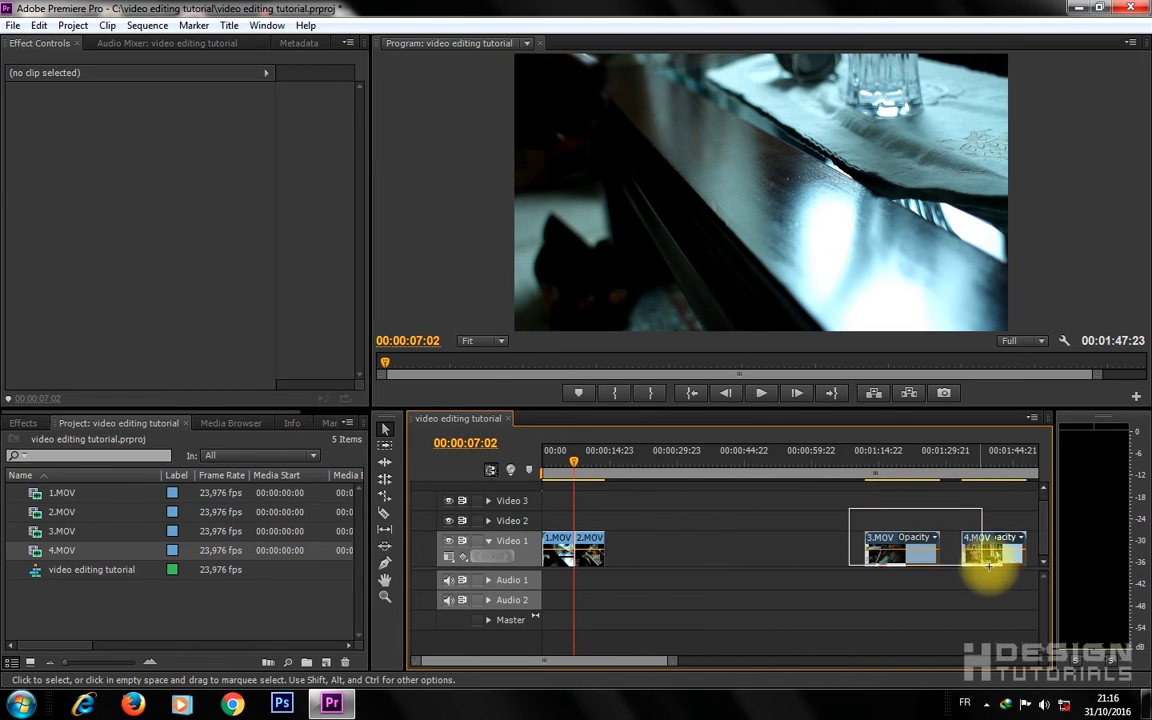
drag(905, 560, 674, 558)
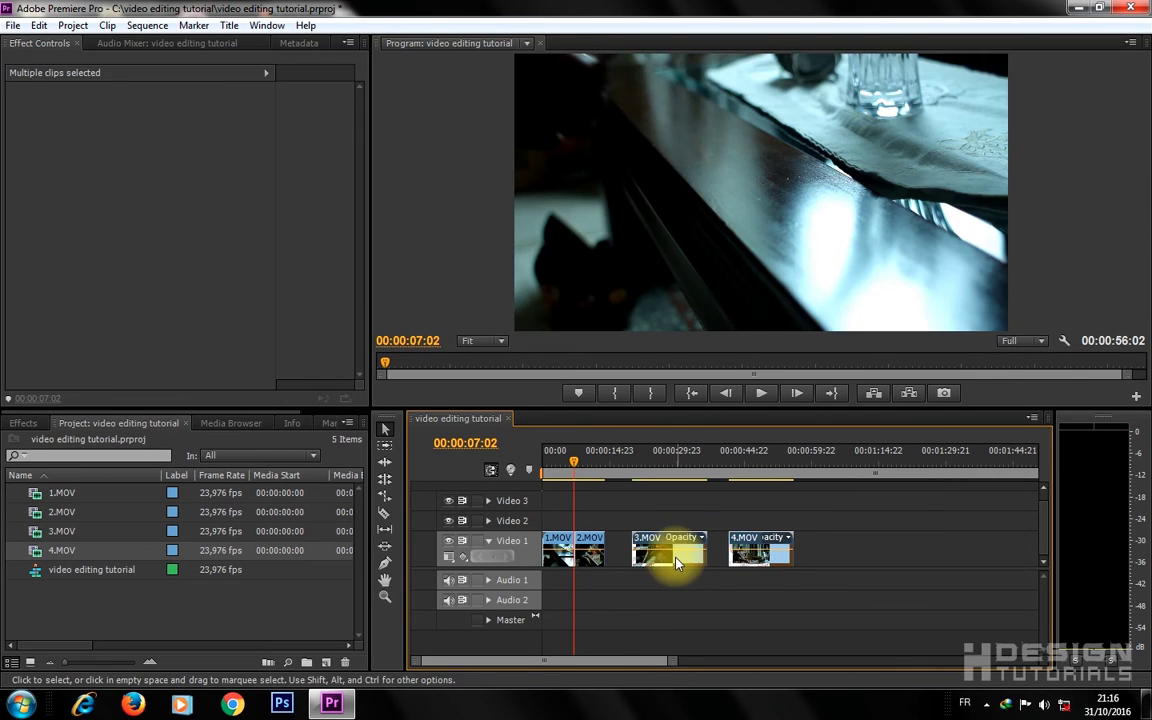
Step: Play 3.MOV up to 00:00:26:14, trim its start to that point and move it against the end of 2.MOV
click(584, 467)
drag(584, 467, 637, 472)
key(space)
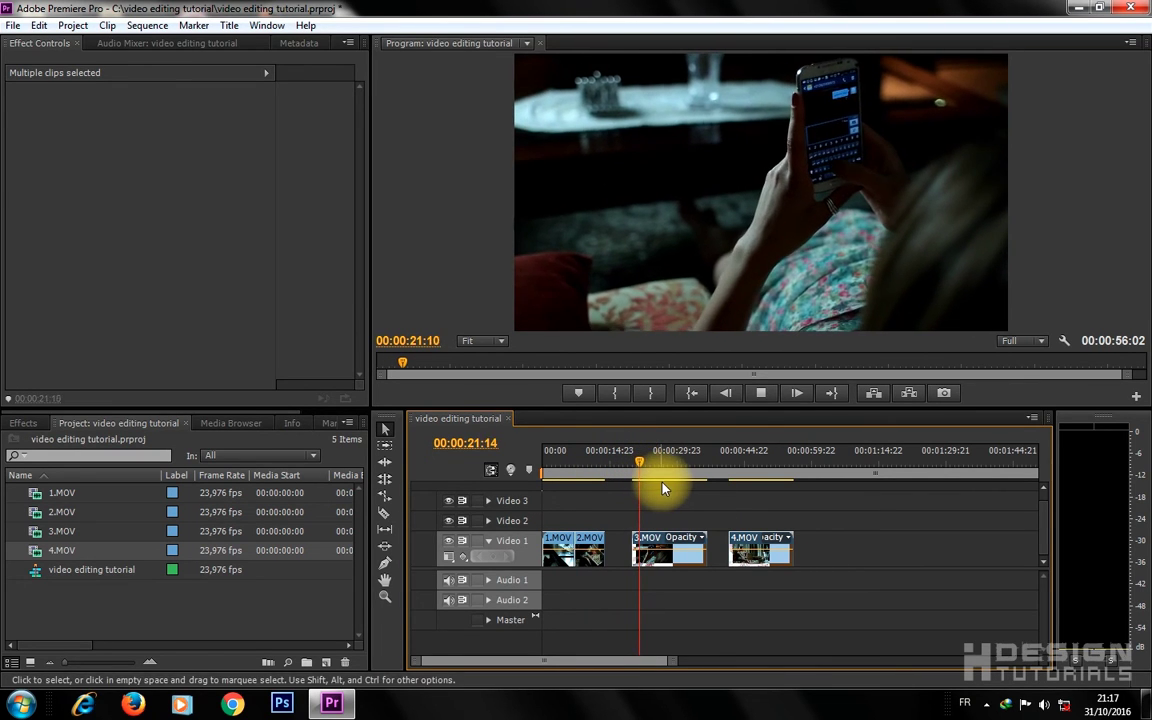
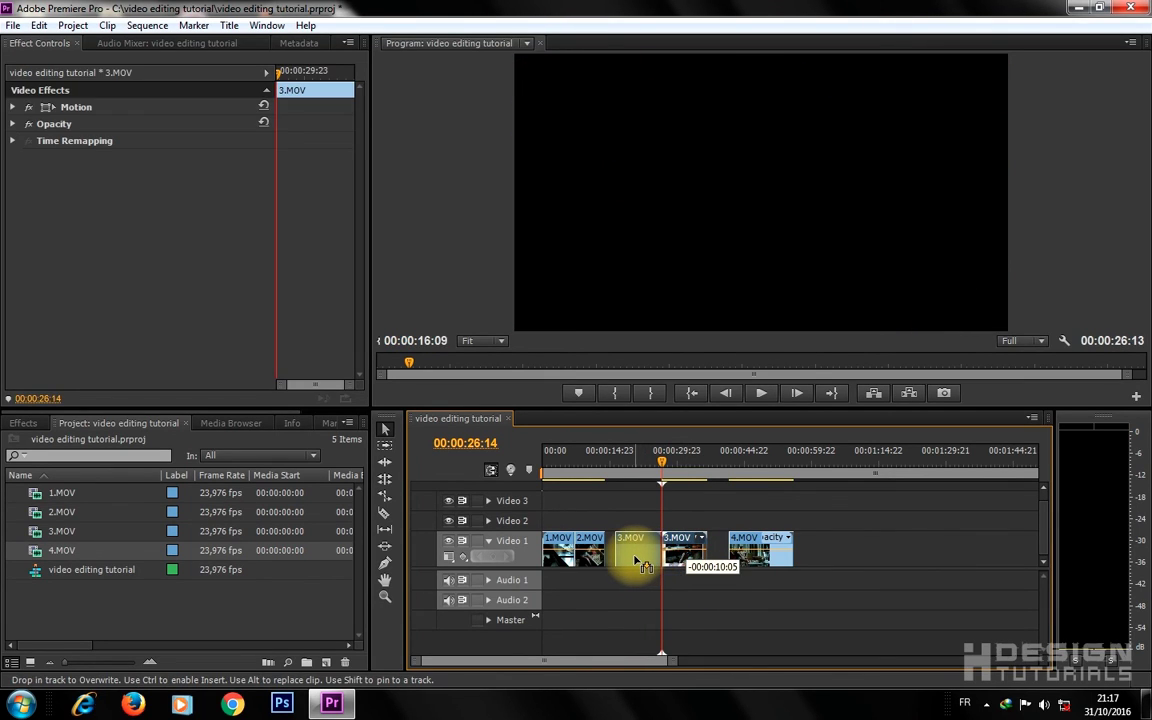
Step: Place the playhead at 00:00:13:09 and move 4.MOV earlier, leaving a small gap after 3.MOV
click(603, 466)
drag(669, 663, 648, 667)
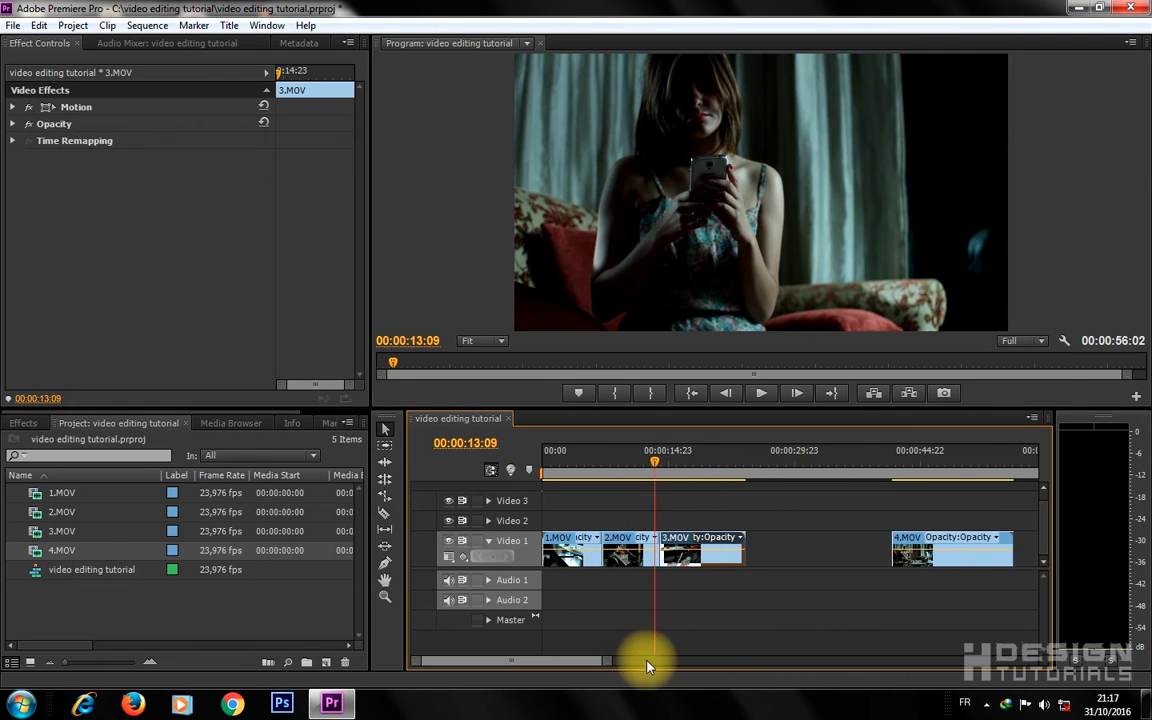
drag(918, 566, 792, 566)
Step: Play across the cut from 2.MOV into 3.MOV, stop at 00:00:18:17 and trim the end of 3.MOV to that point
drag(656, 464, 581, 464)
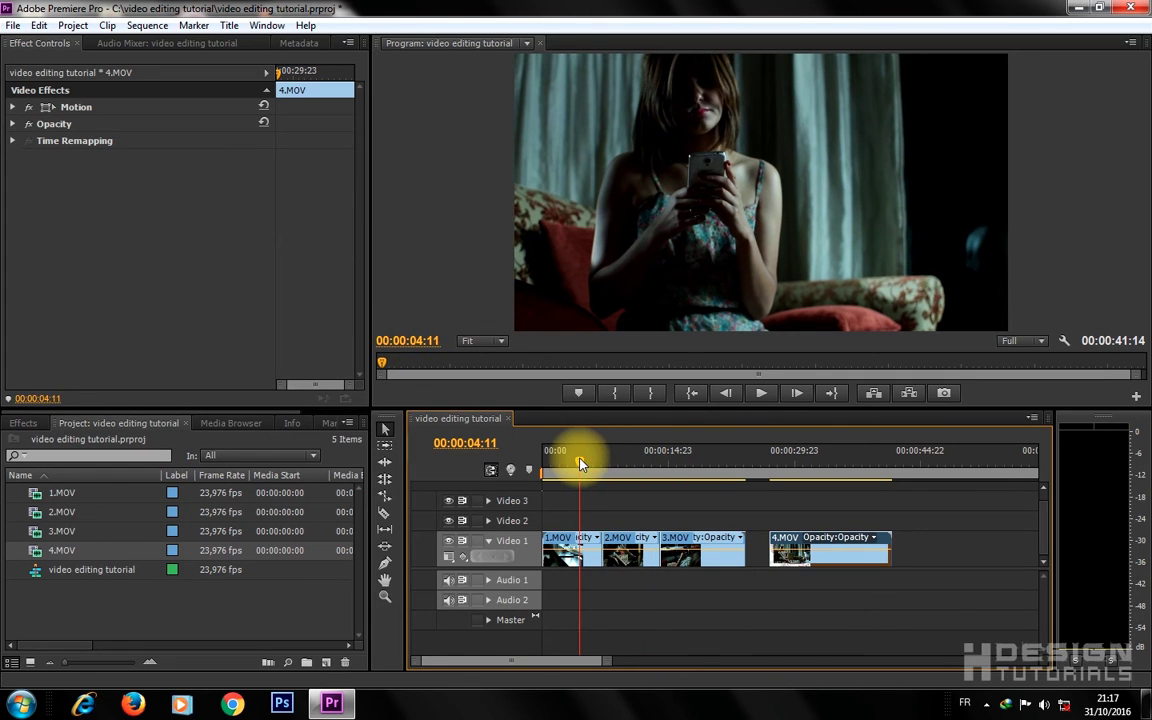
click(649, 465)
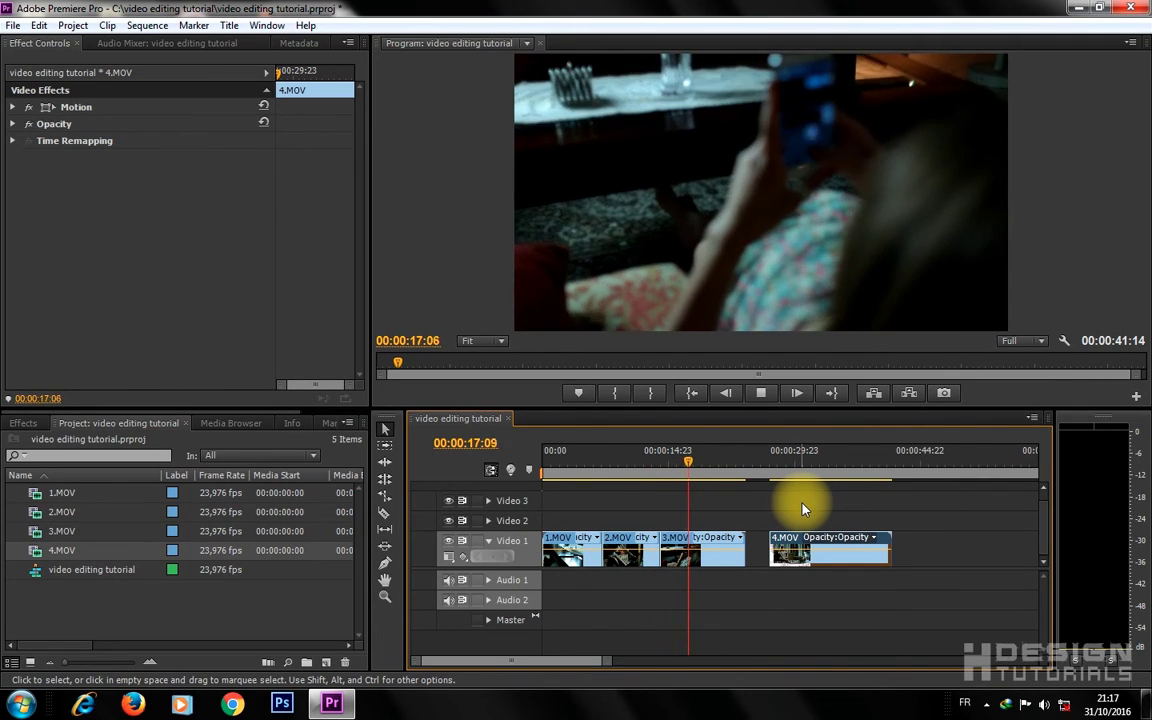
key(space)
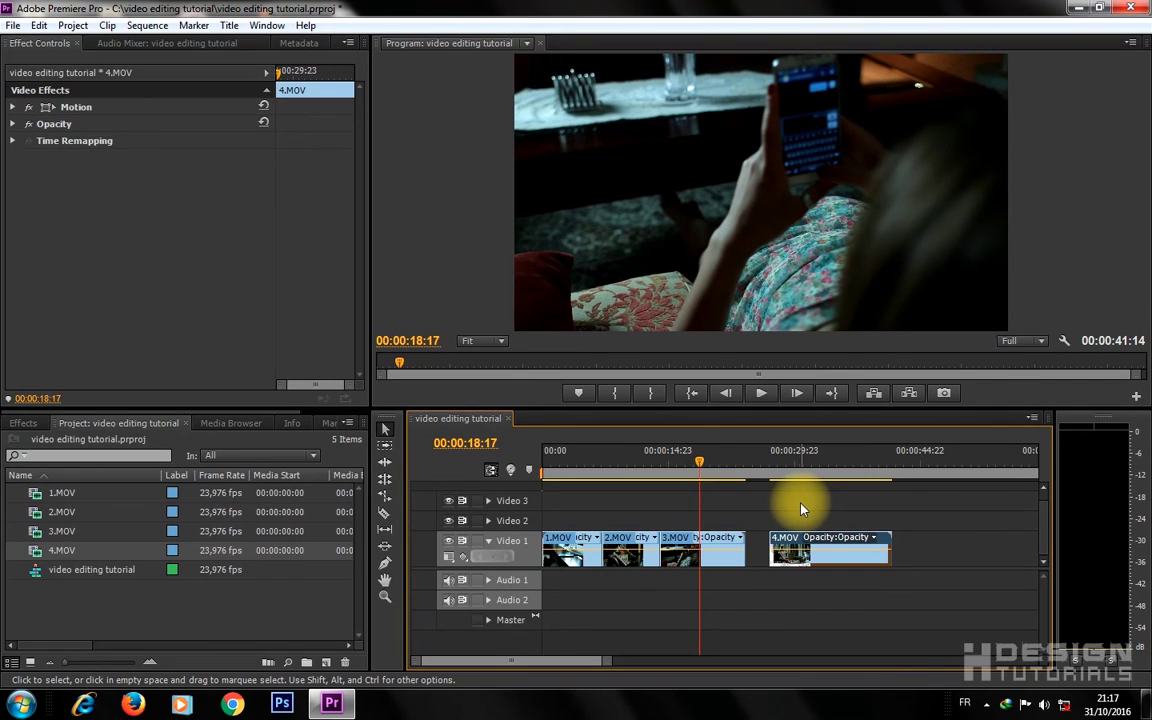
drag(737, 553, 699, 553)
Step: Move 4.MOV closer to 3.MOV, play it up to 00:00:30:01 and set the playhead back at 00:00:27:05
drag(815, 566, 777, 567)
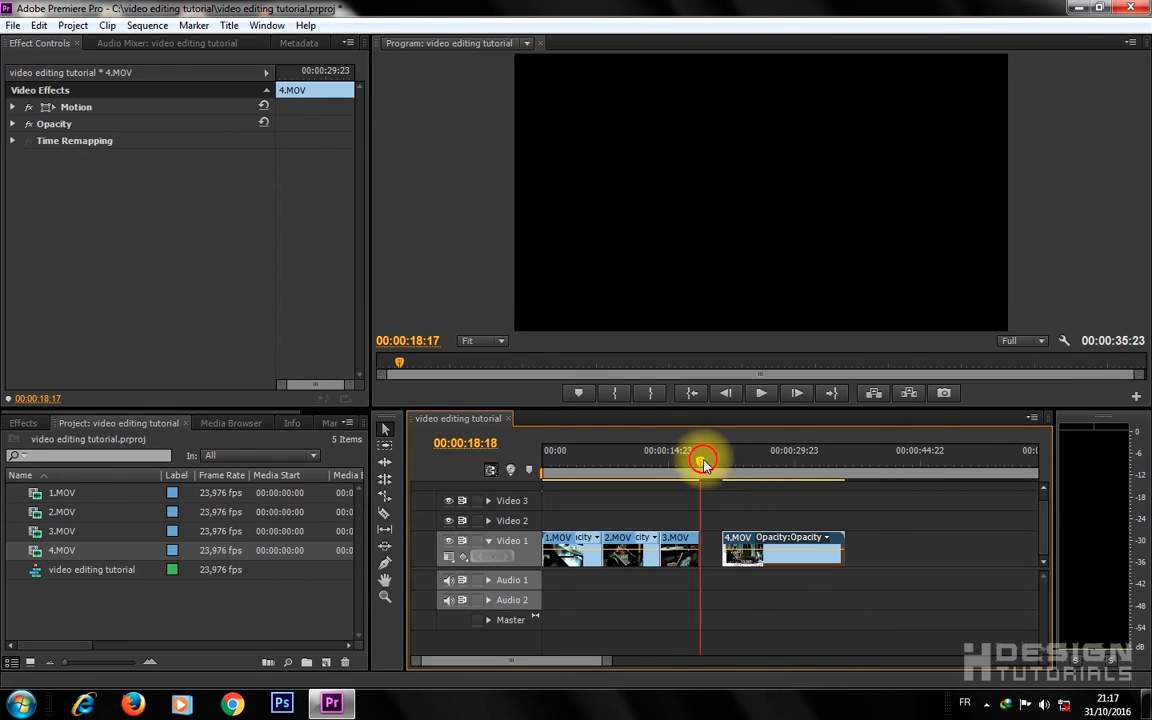
drag(703, 462, 720, 466)
key(space)
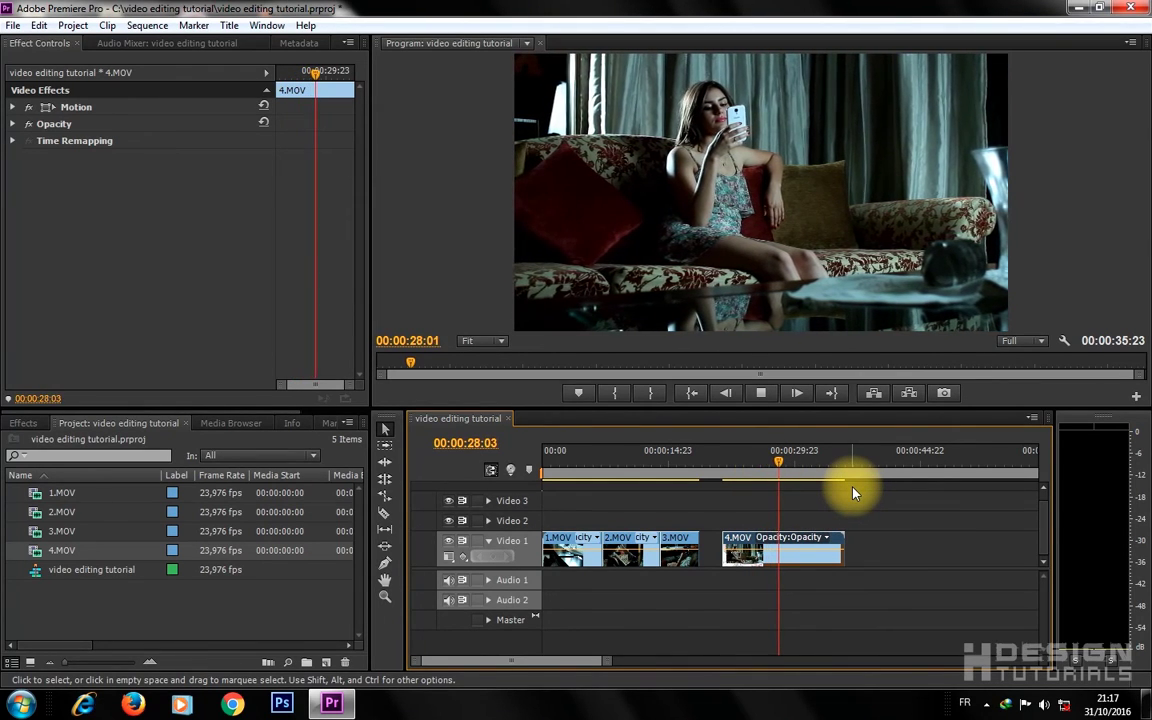
key(space)
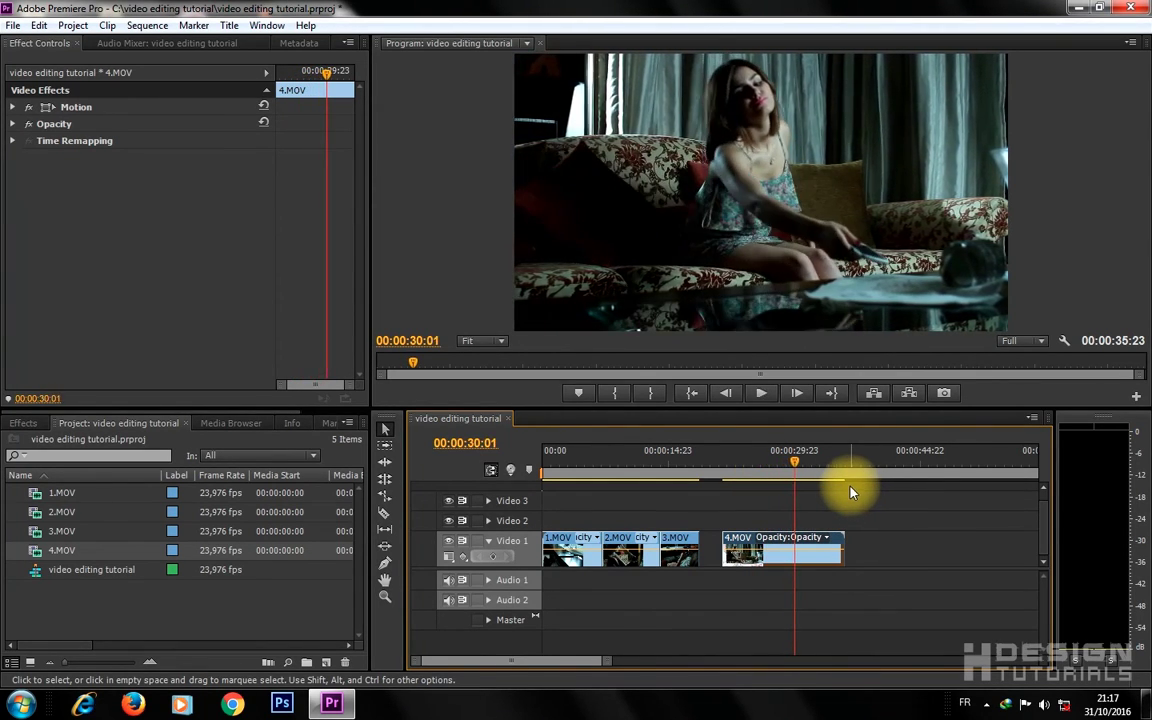
drag(792, 463, 772, 464)
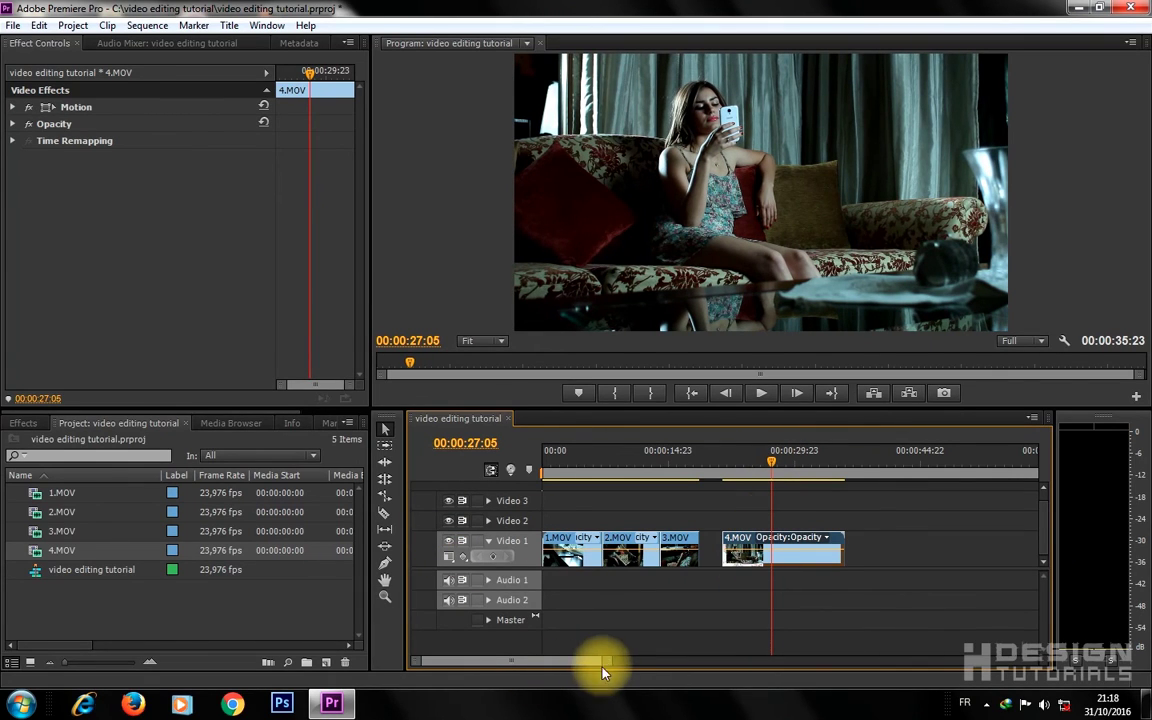
Step: Split 4.MOV at the 00:00:27:05 playhead with the Razor tool and delete the part before the cut
drag(604, 664, 548, 662)
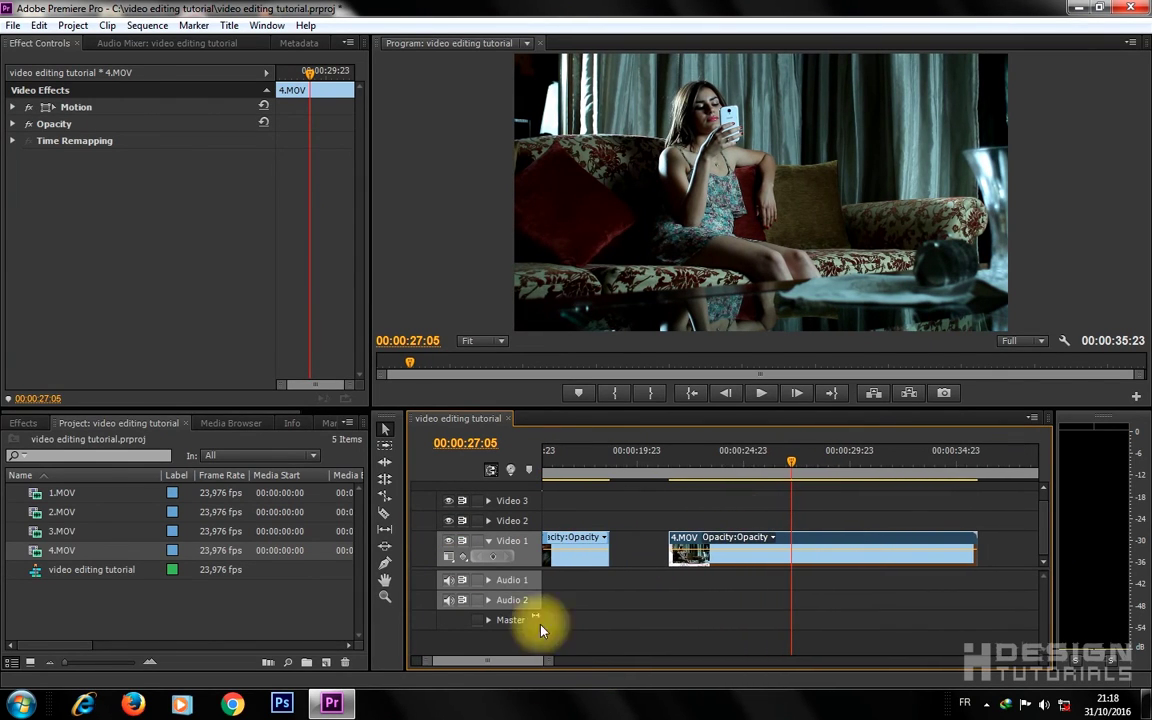
click(384, 512)
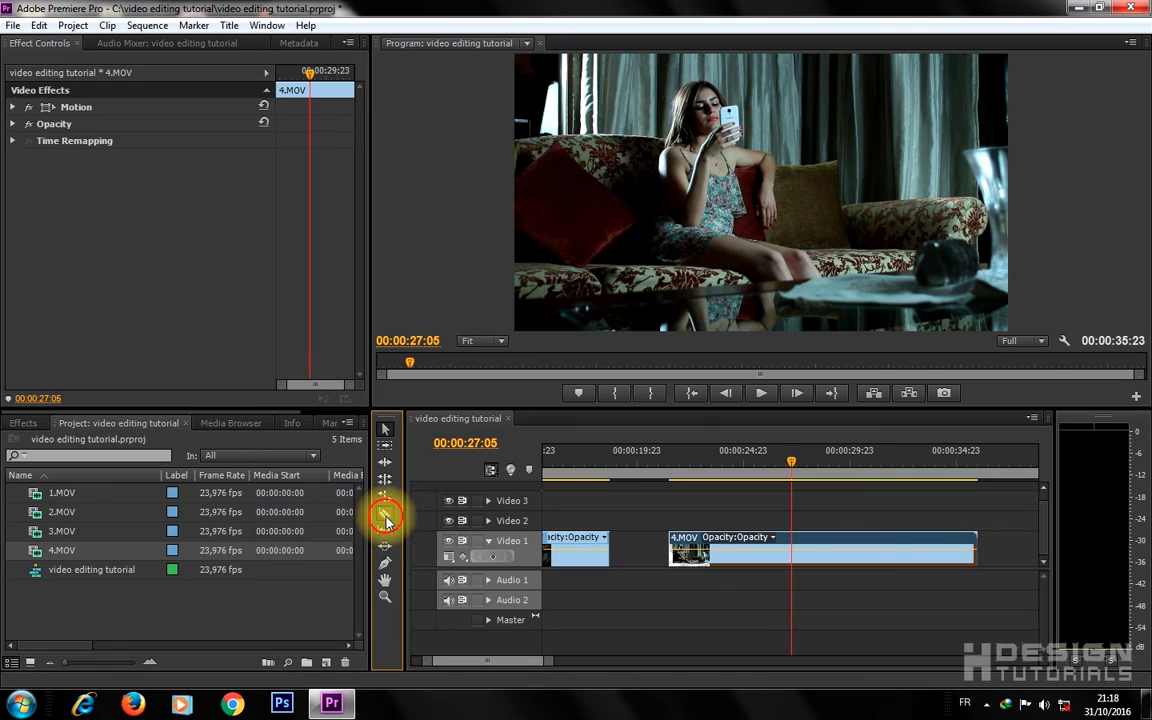
click(791, 546)
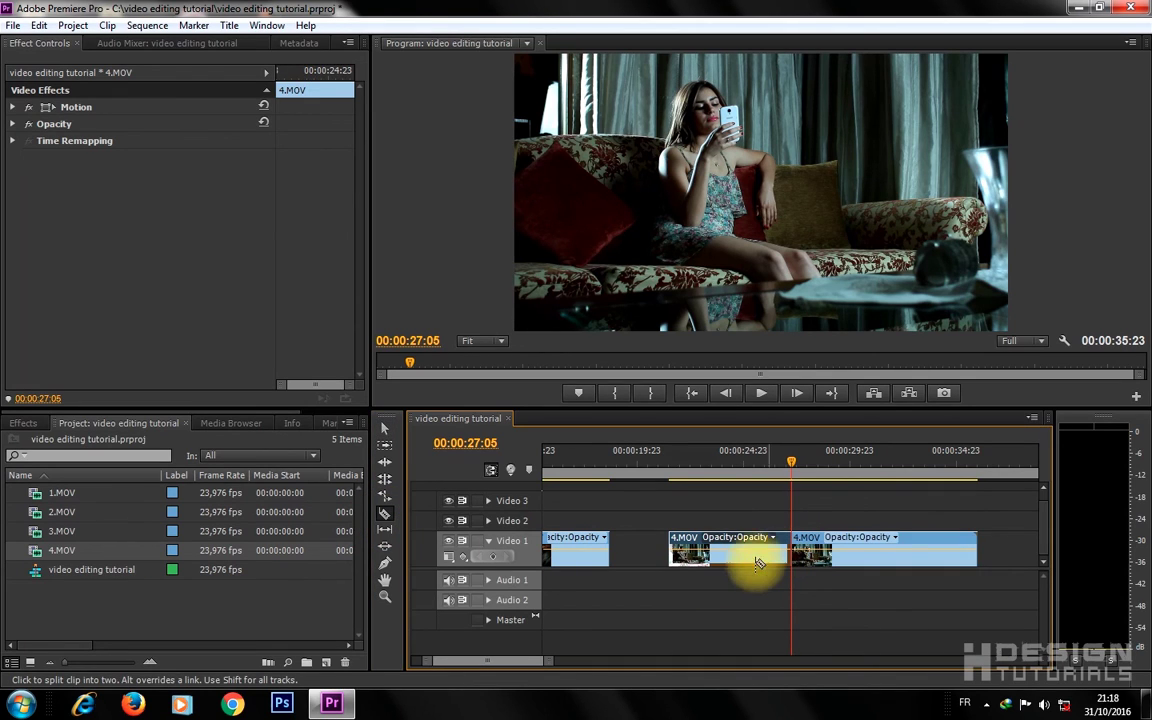
click(388, 430)
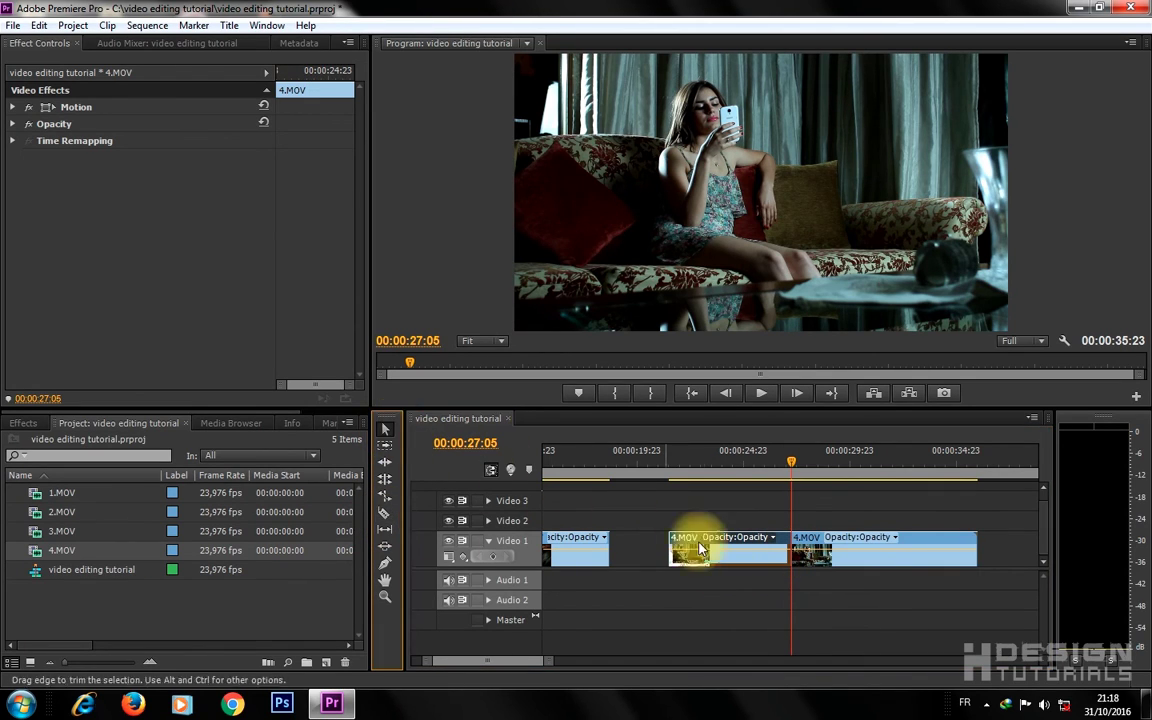
key(Delete)
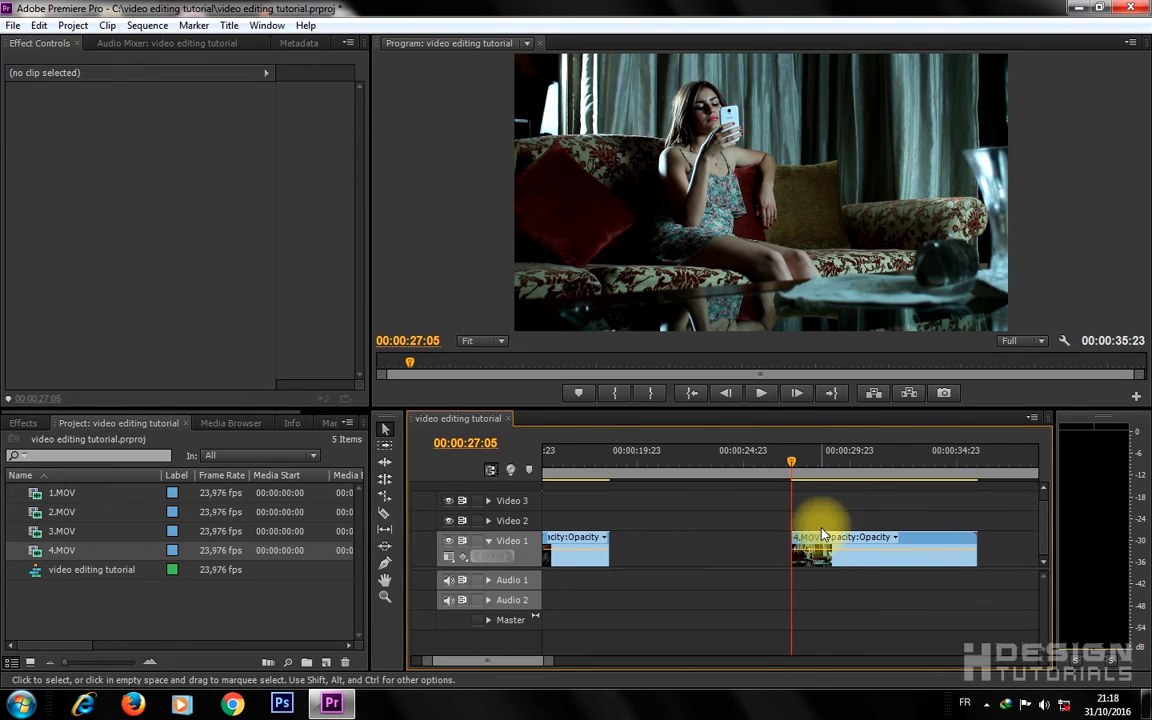
Step: Scrub 4.MOV to 00:00:33:22, split the clip there with the Razor tool and delete the part after the cut
drag(791, 465, 935, 492)
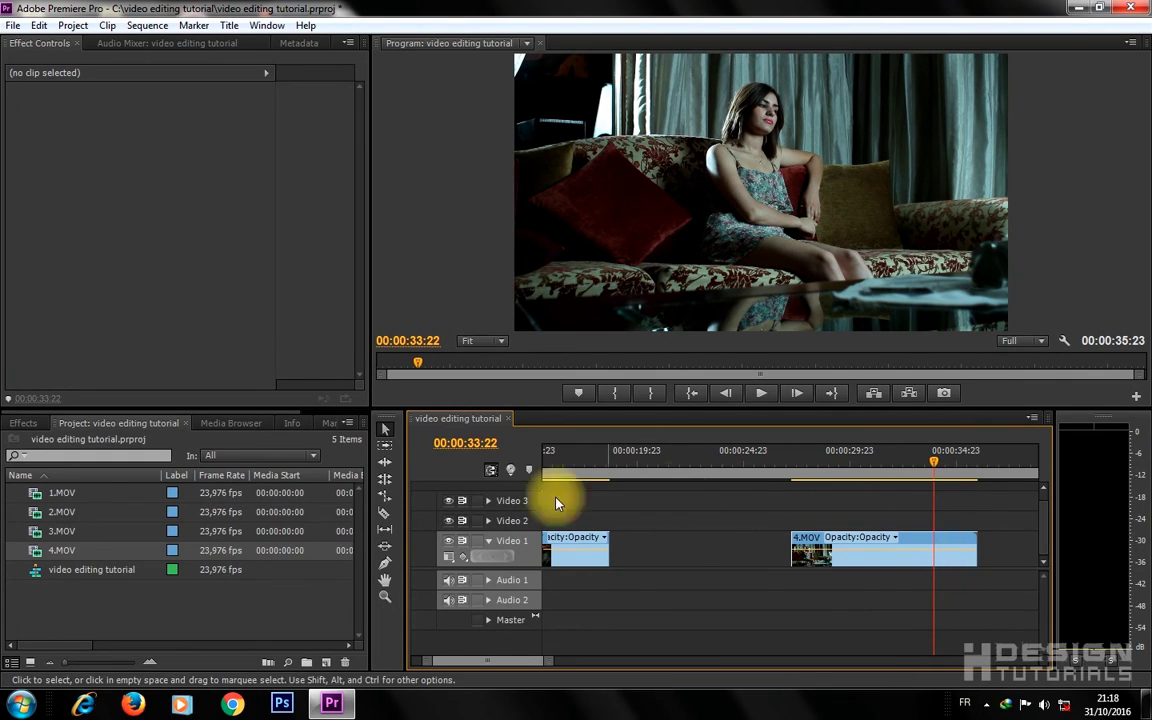
click(385, 511)
drag(553, 663, 540, 663)
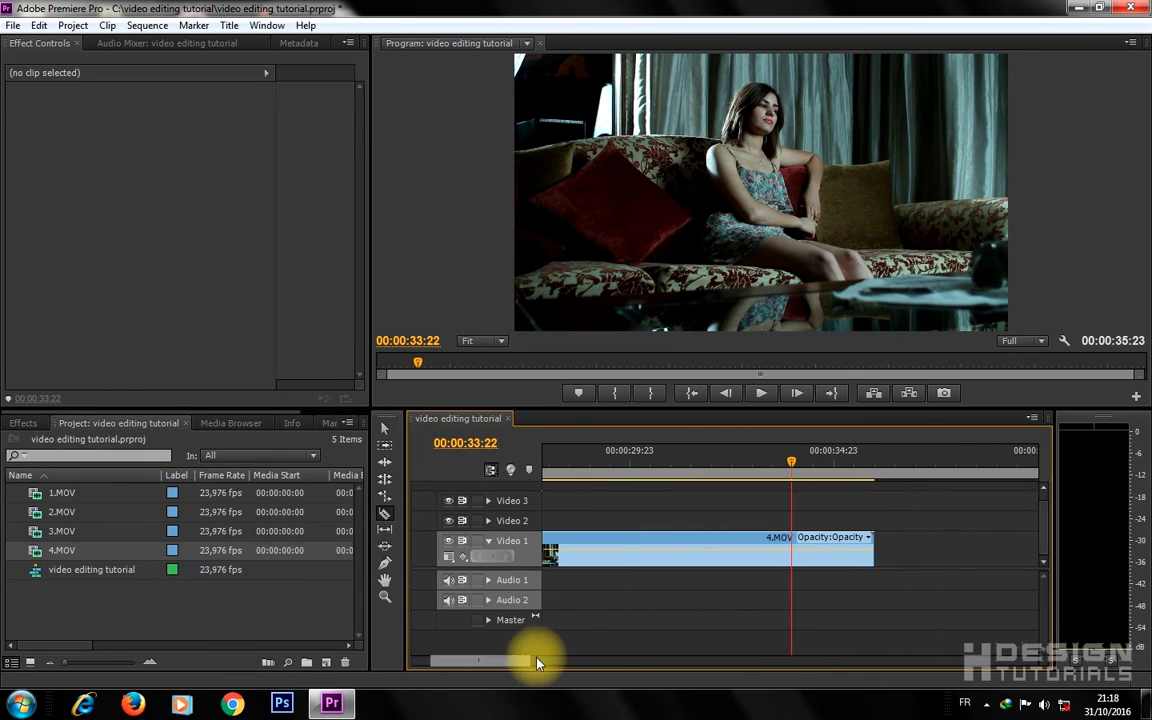
click(385, 428)
click(857, 563)
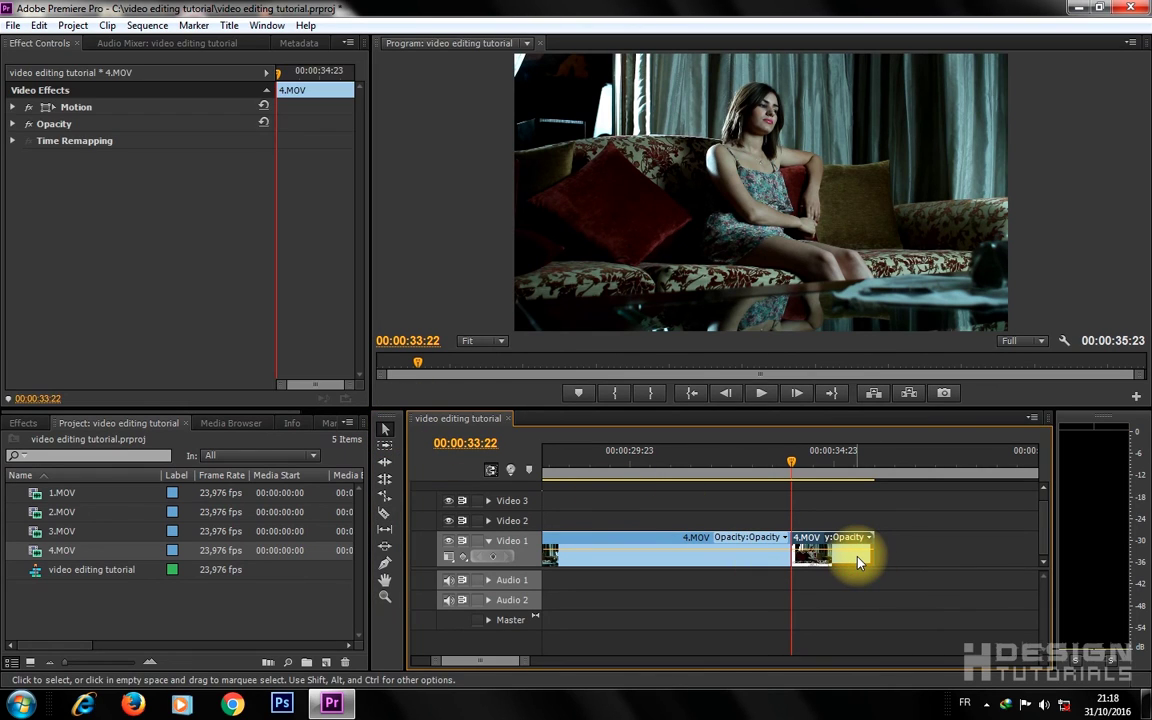
key(Delete)
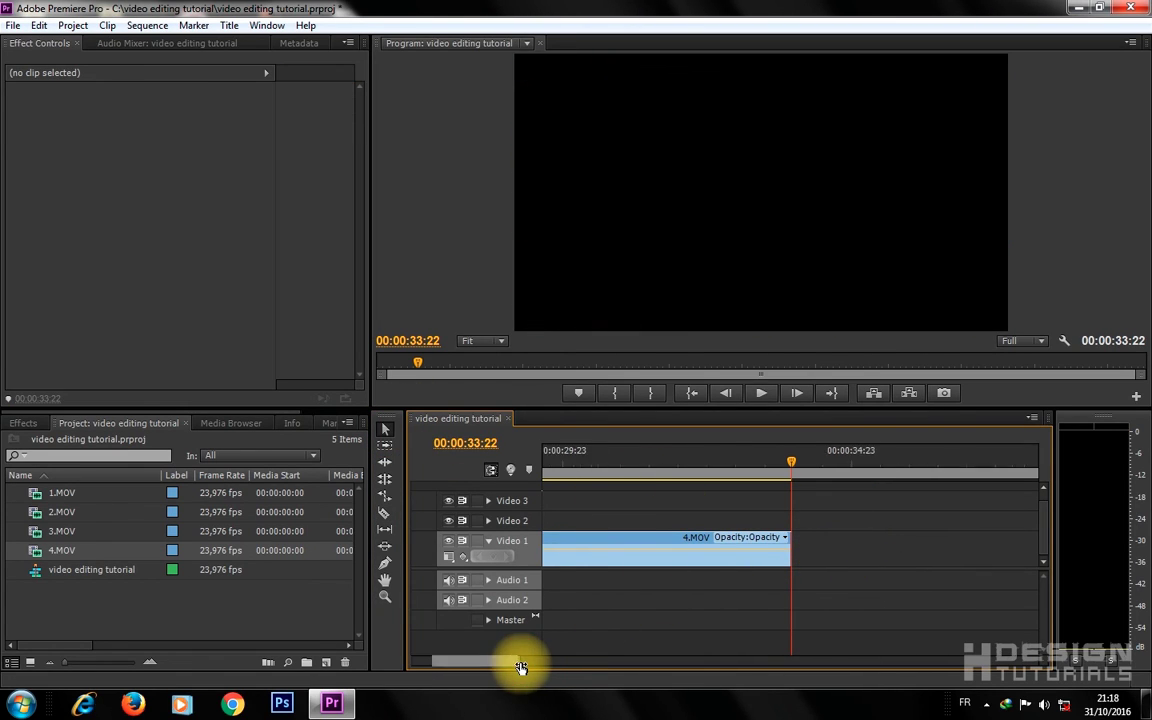
Step: Move the shortened 4.MOV against the end of 3.MOV and scrub through it to review the final cut
drag(520, 667, 574, 667)
drag(768, 567, 661, 589)
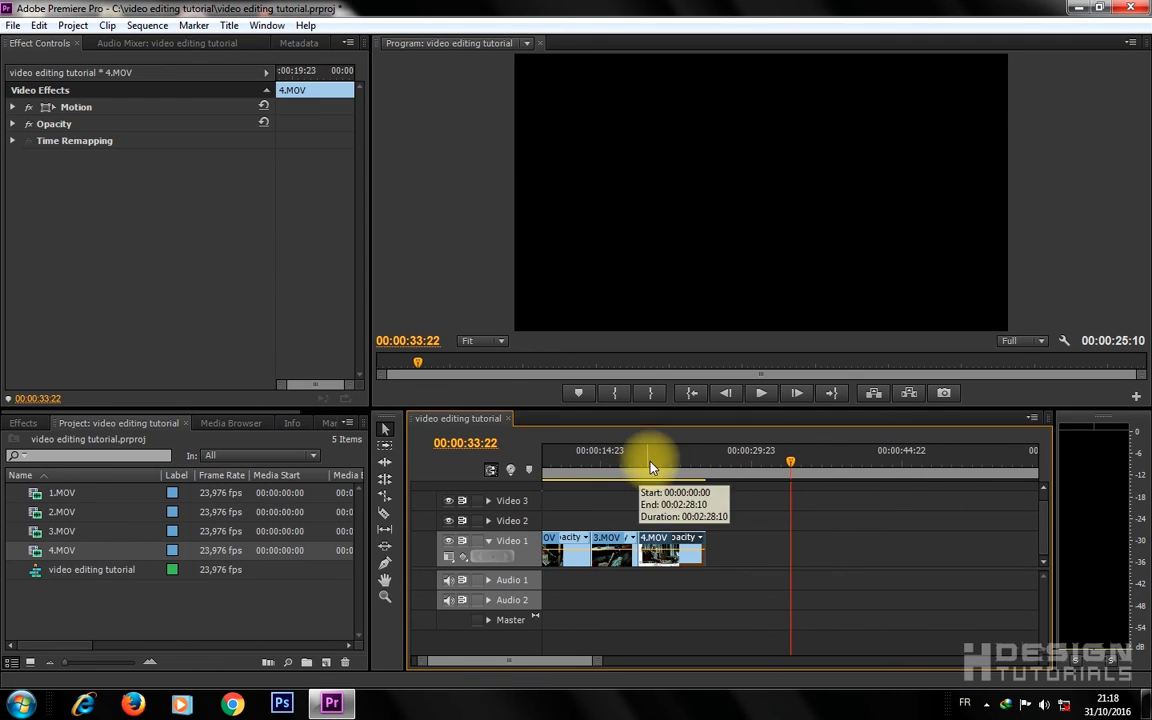
drag(635, 463, 707, 470)
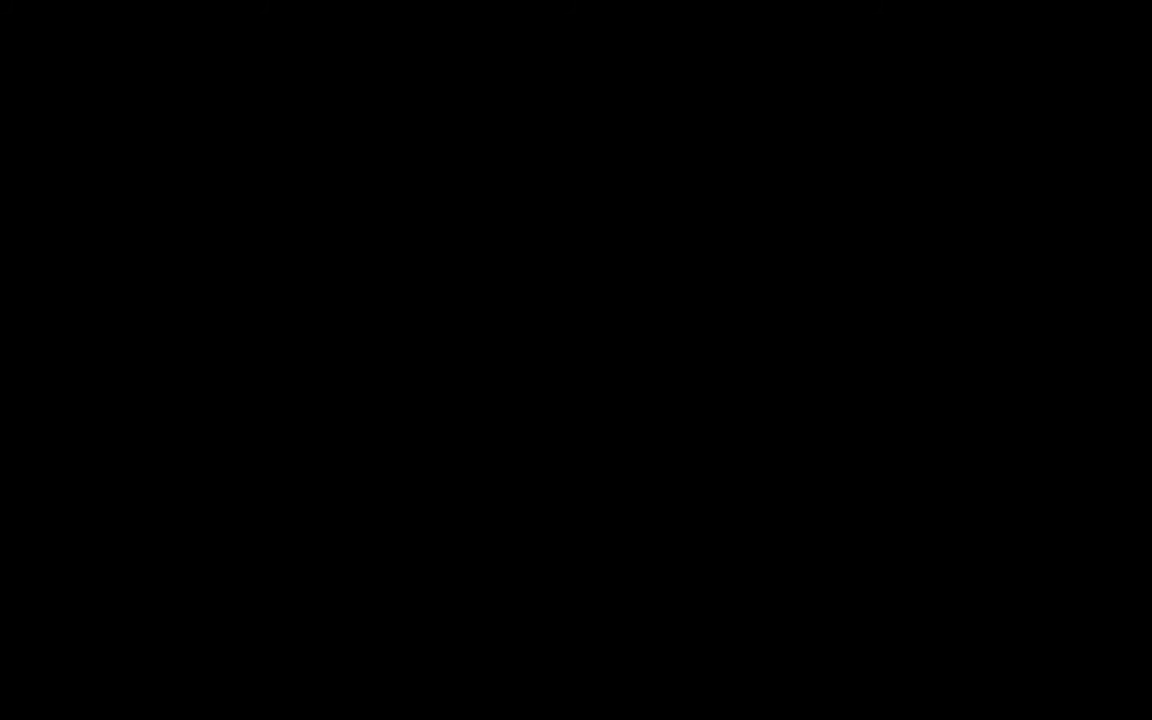